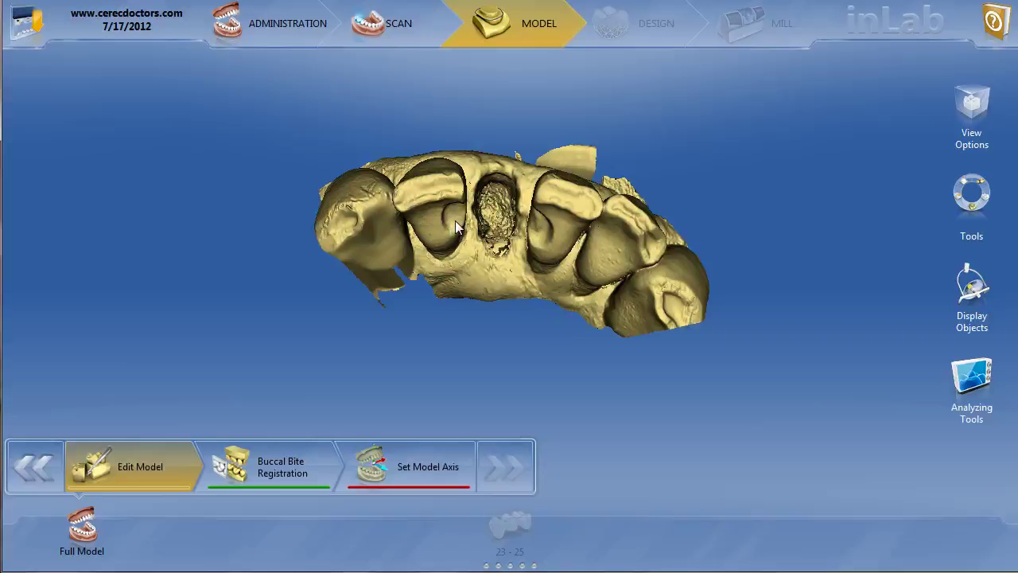
- Rotate, tilt and zoom the scanned model to inspect the defect between the teeth
{"action": "left_click_drag", "start_coordinate": [471, 209], "coordinate": [469, 239]}
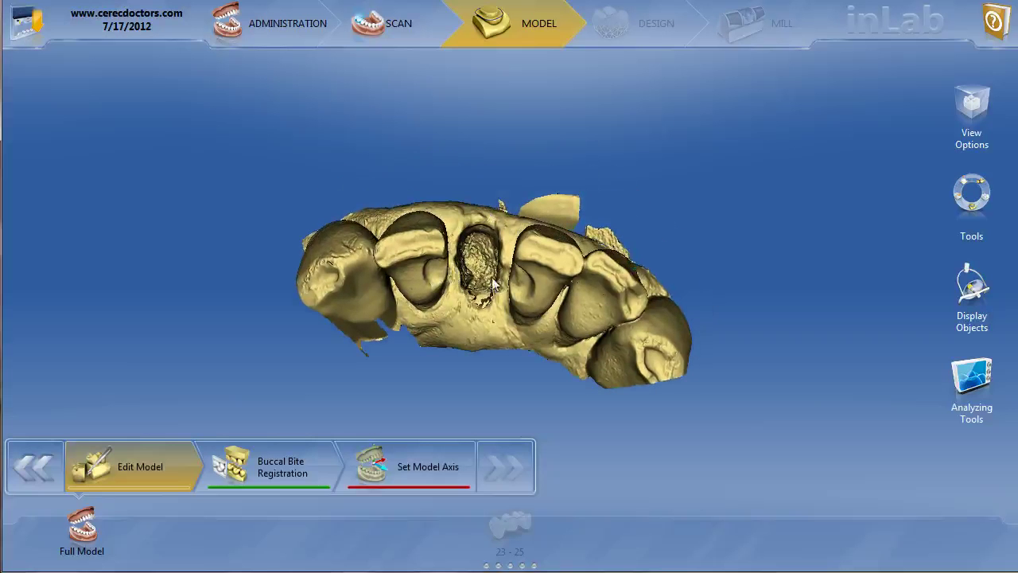
{"action": "scroll", "coordinate": [493, 326], "scroll_direction": "up", "scroll_amount": 3}
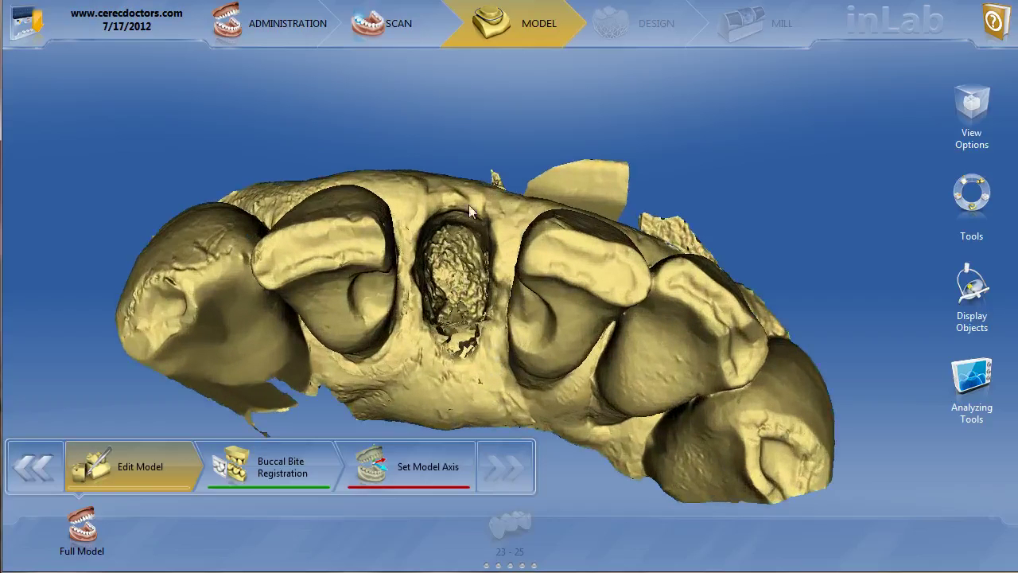
{"action": "left_click_drag", "start_coordinate": [518, 323], "coordinate": [486, 286]}
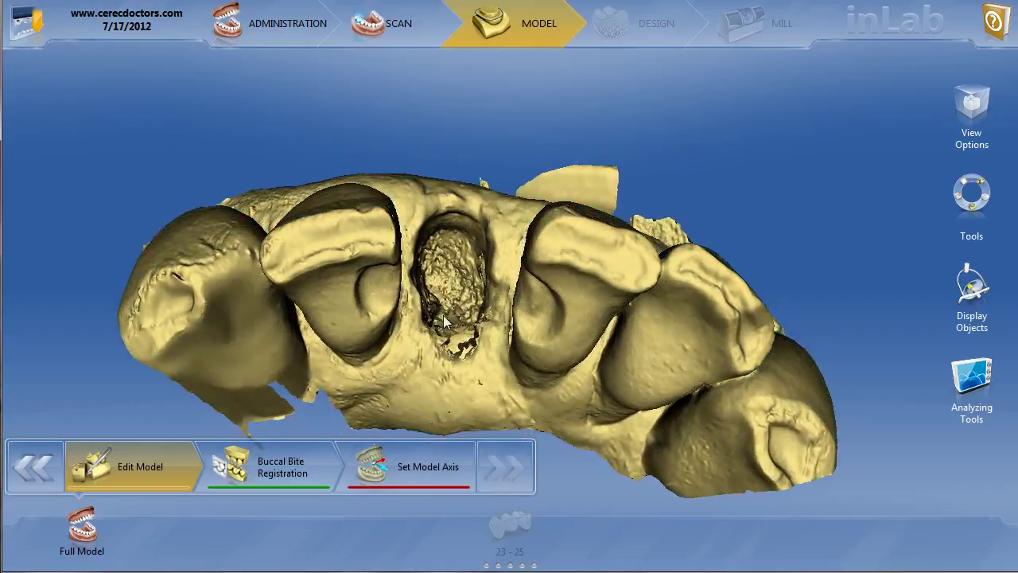
{"action": "left_click_drag", "start_coordinate": [484, 314], "coordinate": [438, 353]}
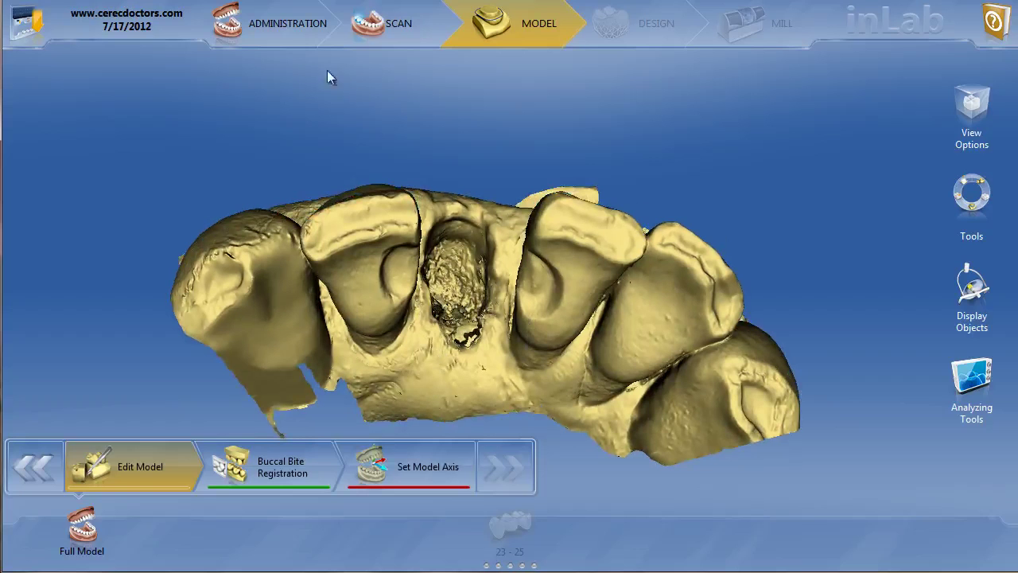
{"action": "left_click", "coordinate": [285, 41]}
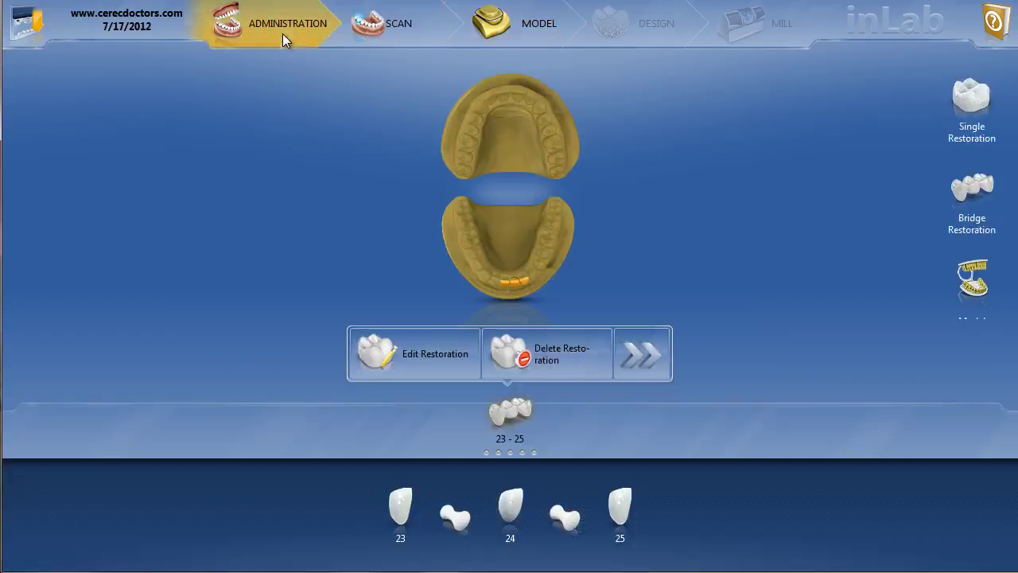
{"action": "mouse_move", "coordinate": [517, 432]}
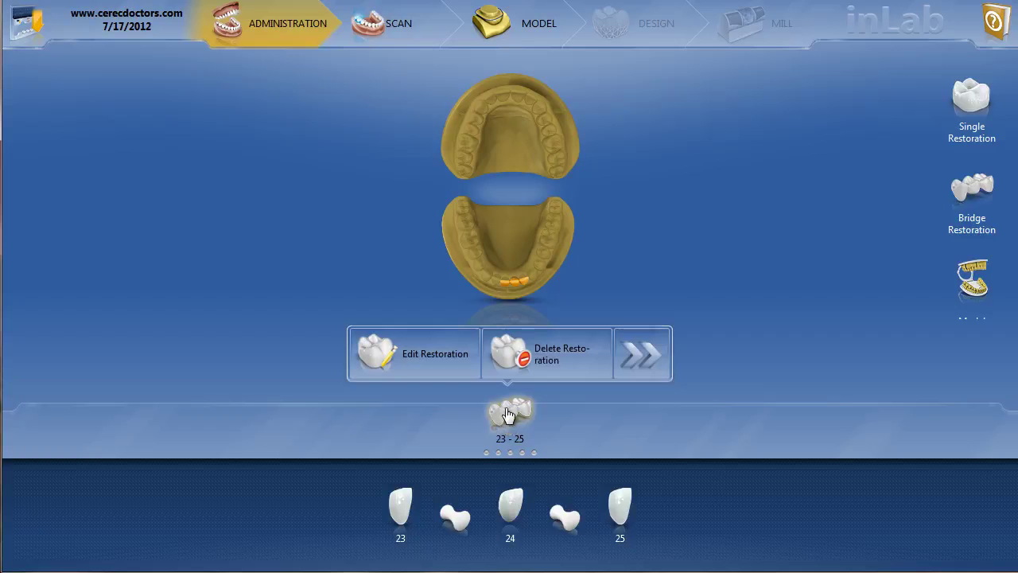
{"action": "left_click", "coordinate": [421, 368]}
- Redefine bridge 23–25 with connector 23–24 in Intersection mode, confirm it, and go to Model
{"action": "left_click", "coordinate": [421, 367]}
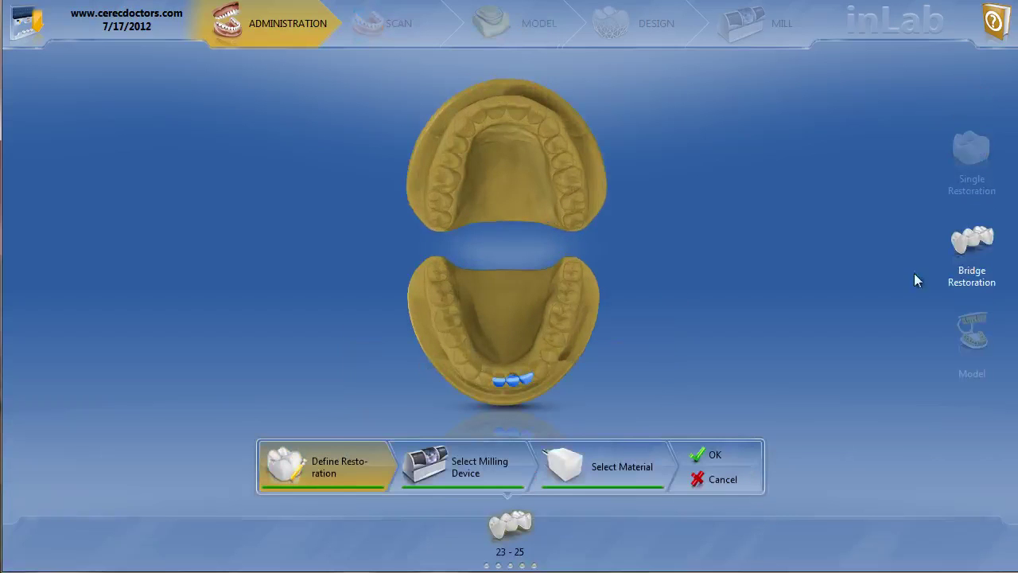
{"action": "left_click", "coordinate": [977, 257]}
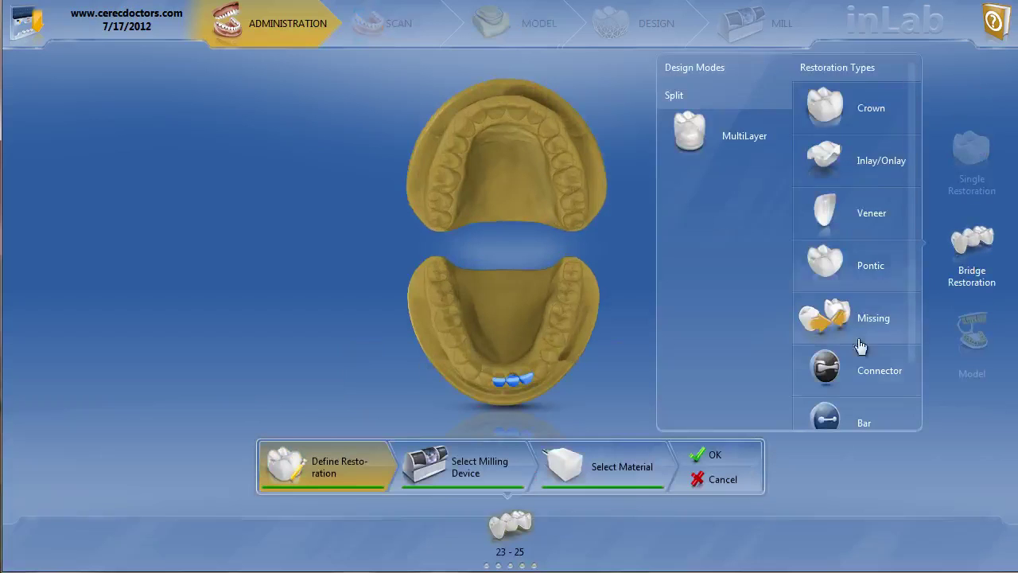
{"action": "left_click", "coordinate": [861, 374]}
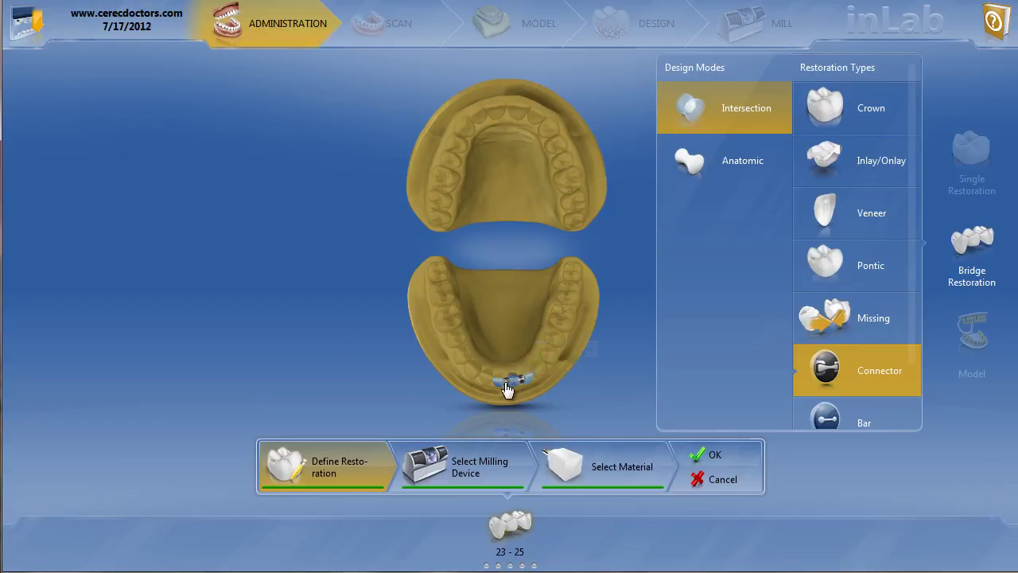
{"action": "mouse_move", "coordinate": [522, 386]}
{"action": "left_click", "coordinate": [704, 450]}
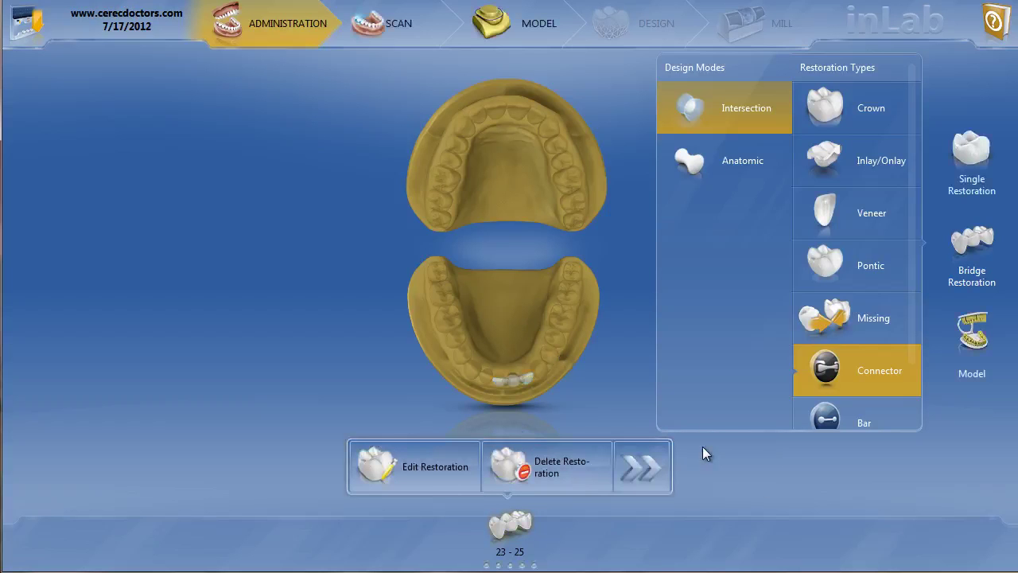
{"action": "left_click", "coordinate": [535, 23]}
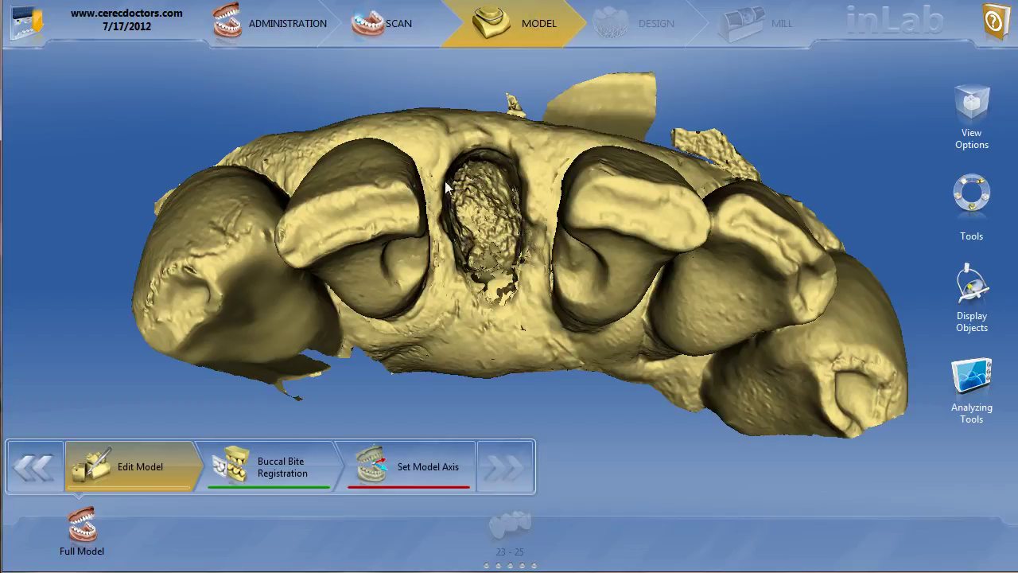
- Outline the rough interdental defect with Replace and apply a smooth filled surface
{"action": "right_click", "coordinate": [431, 153]}
{"action": "left_click", "coordinate": [381, 222]}
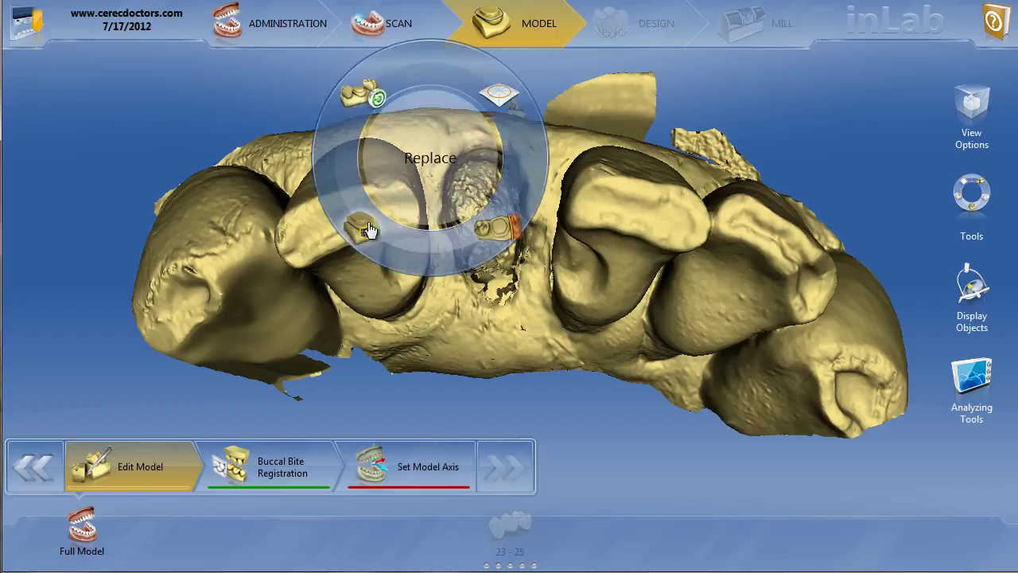
{"action": "left_click", "coordinate": [439, 152]}
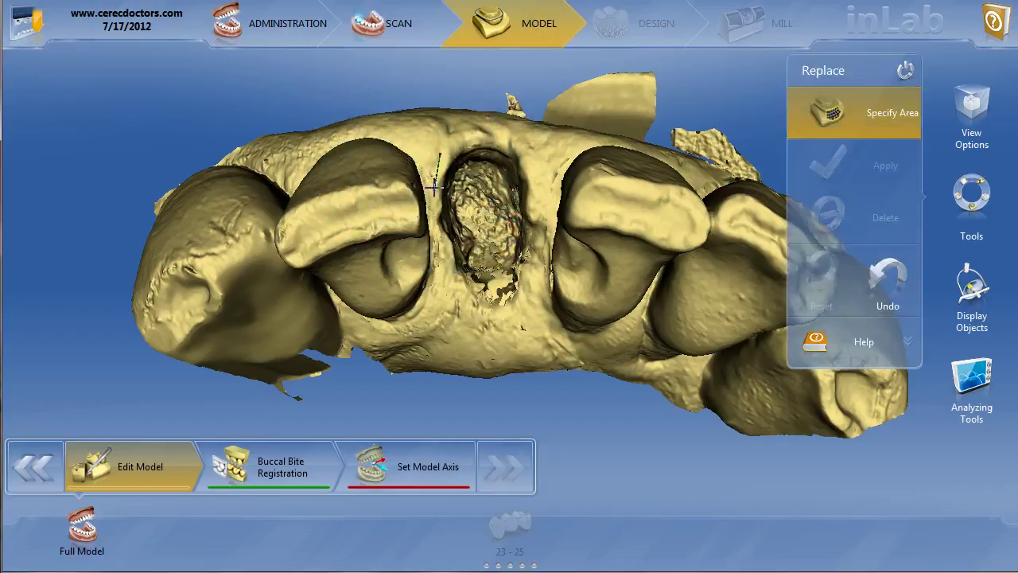
{"action": "mouse_move", "coordinate": [441, 248]}
{"action": "left_mouse_down"}
{"action": "mouse_move", "coordinate": [451, 286]}
{"action": "mouse_move", "coordinate": [482, 313]}
{"action": "mouse_move", "coordinate": [513, 318]}
{"action": "mouse_move", "coordinate": [526, 305]}
{"action": "mouse_move", "coordinate": [540, 212]}
{"action": "mouse_move", "coordinate": [530, 150]}
{"action": "mouse_move", "coordinate": [478, 127]}
{"action": "mouse_move", "coordinate": [439, 150]}
{"action": "left_mouse_up"}
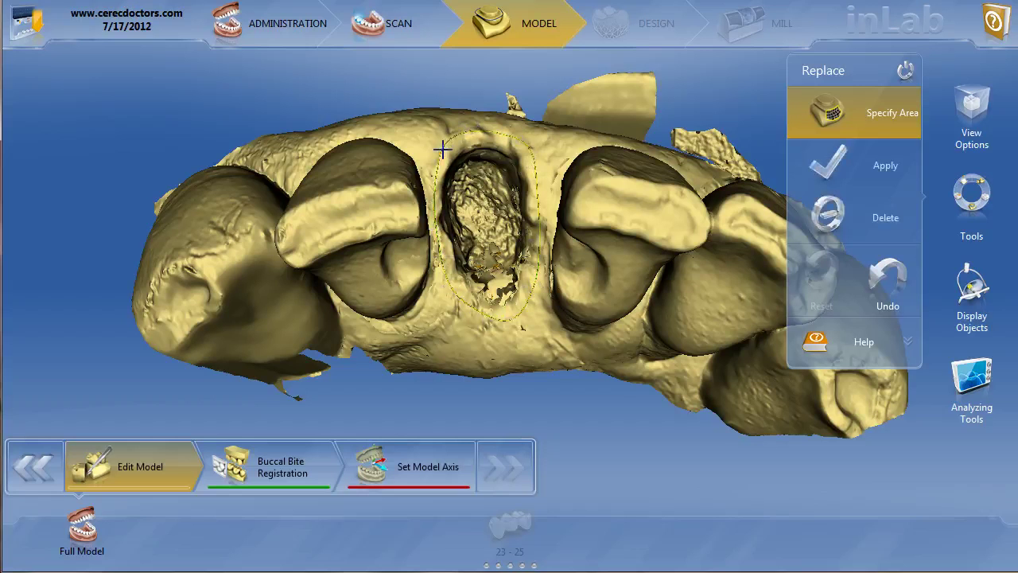
{"action": "left_click", "coordinate": [819, 165]}
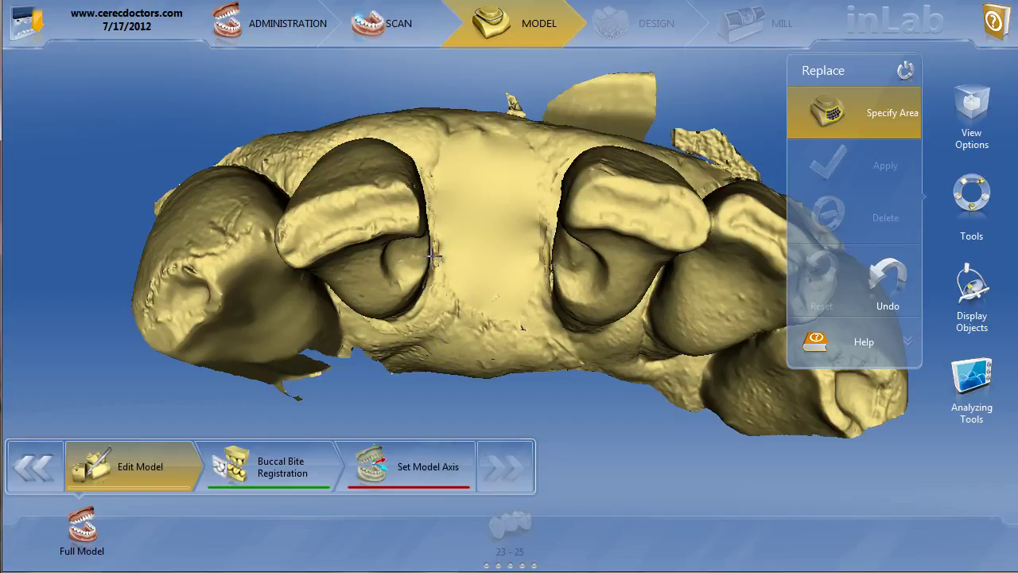
- Set the model axis and advance to Draw Margin in manual mode
{"action": "left_click", "coordinate": [408, 471]}
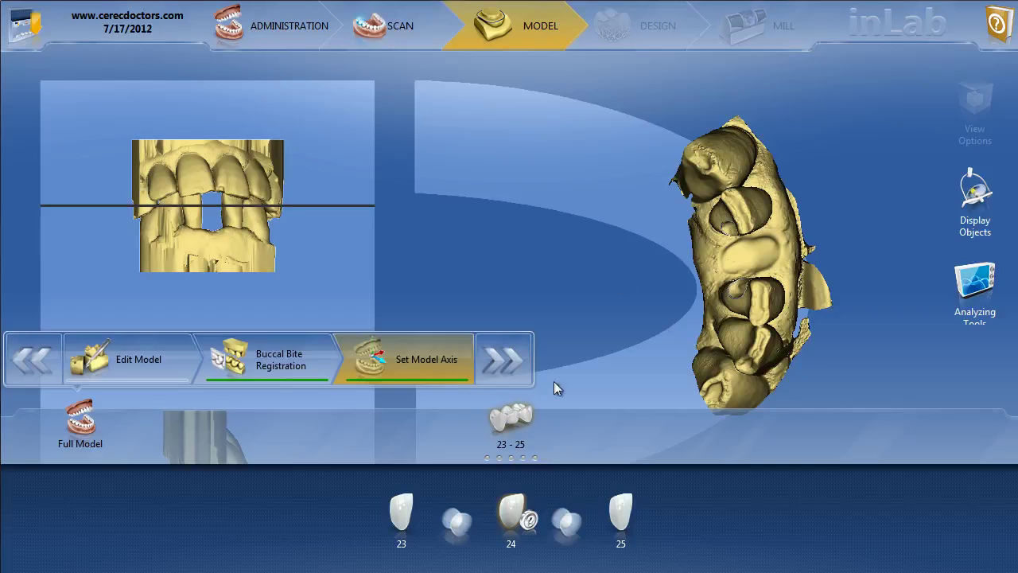
{"action": "left_click", "coordinate": [506, 374]}
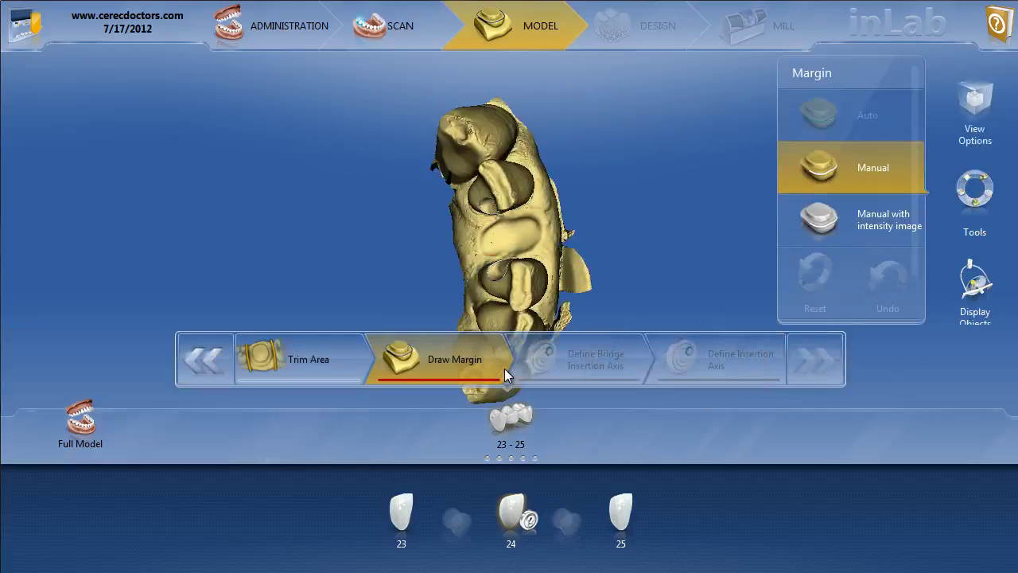
- Trace a closed margin line around the middle unit 24 site, ending at its starting point
{"action": "mouse_move", "coordinate": [602, 276]}
{"action": "left_mouse_down"}
{"action": "mouse_move", "coordinate": [547, 280]}
{"action": "mouse_move", "coordinate": [517, 345]}
{"action": "left_mouse_up"}
{"action": "mouse_move", "coordinate": [445, 246]}
{"action": "left_mouse_down"}
{"action": "mouse_move", "coordinate": [357, 229]}
{"action": "mouse_move", "coordinate": [347, 291]}
{"action": "mouse_move", "coordinate": [382, 310]}
{"action": "left_mouse_up"}
{"action": "scroll", "coordinate": [501, 262], "scroll_direction": "up", "scroll_amount": 5}
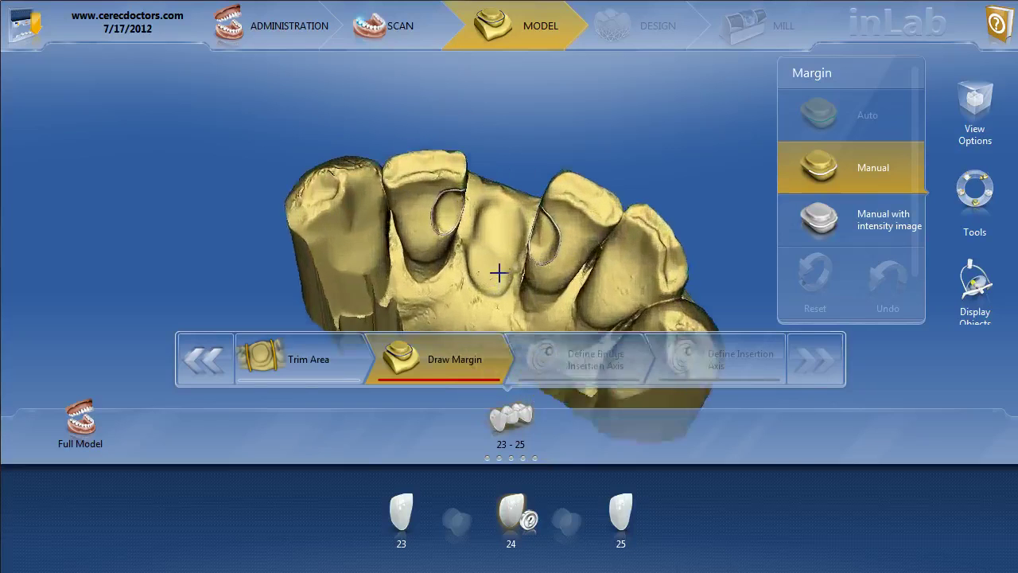
{"action": "left_click_drag", "start_coordinate": [598, 249], "coordinate": [463, 285]}
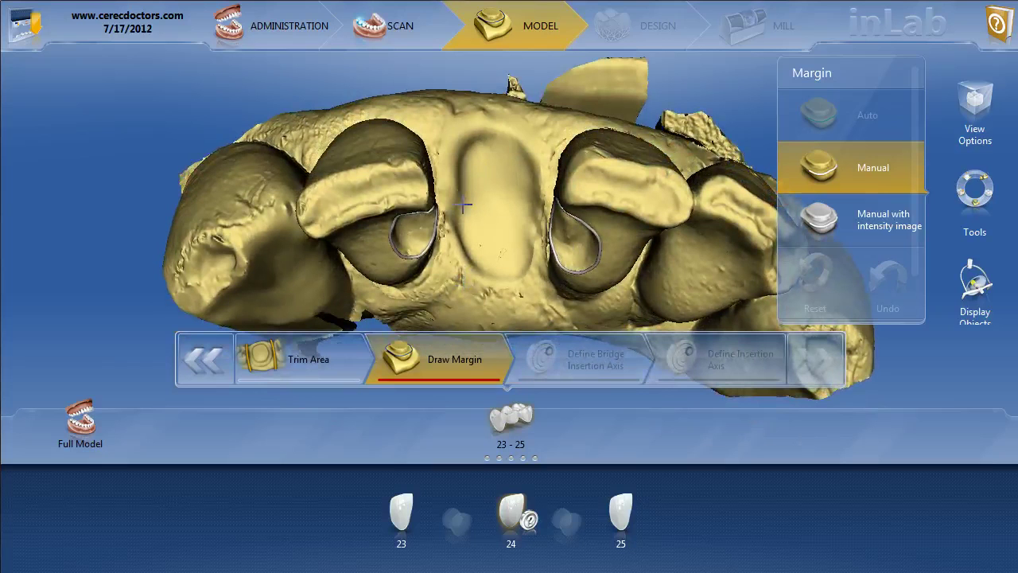
{"action": "left_click_drag", "start_coordinate": [498, 255], "coordinate": [527, 263]}
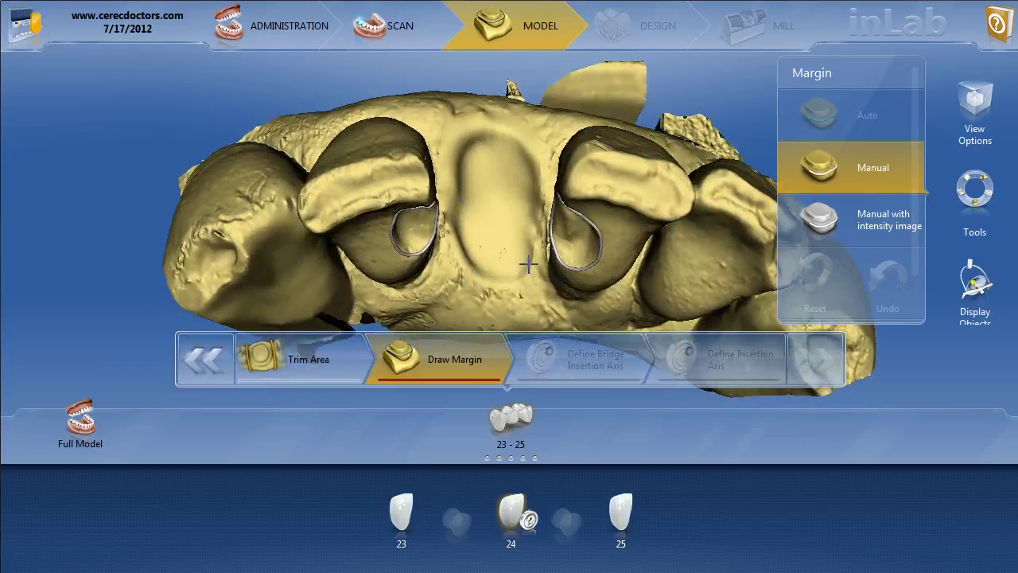
{"action": "left_click", "coordinate": [453, 202]}
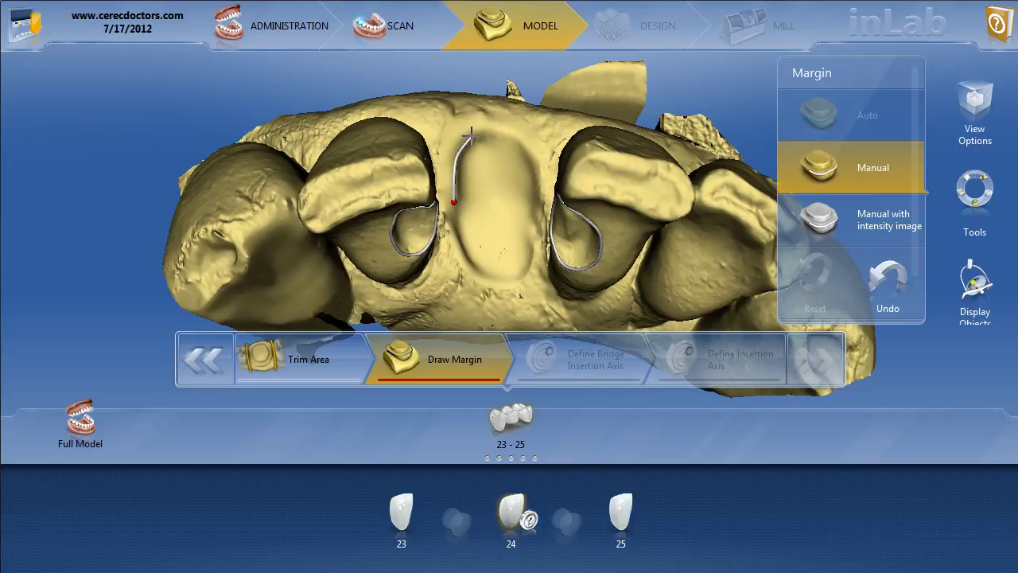
{"action": "left_click", "coordinate": [497, 131]}
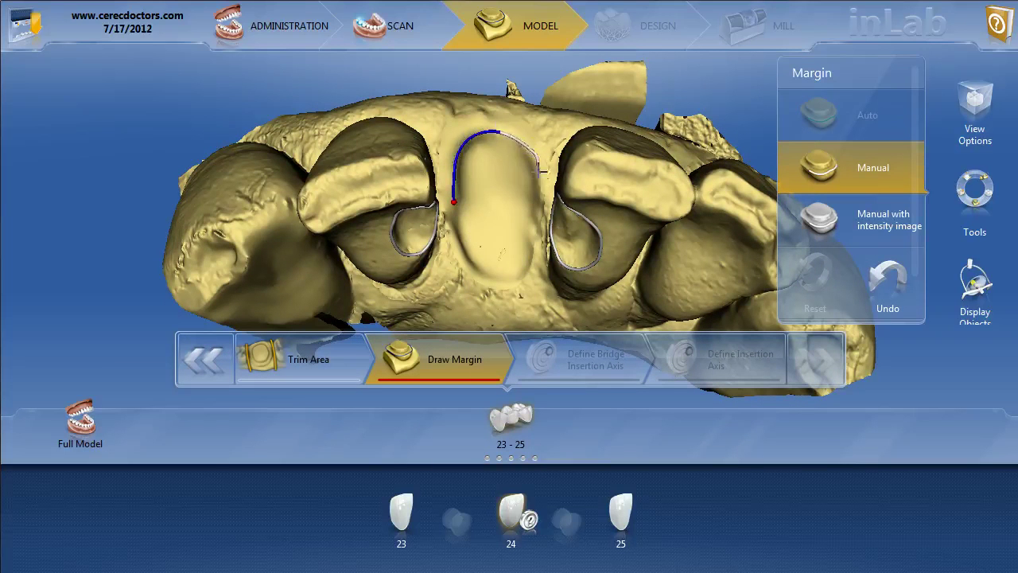
{"action": "left_click", "coordinate": [540, 186]}
{"action": "left_click", "coordinate": [500, 254]}
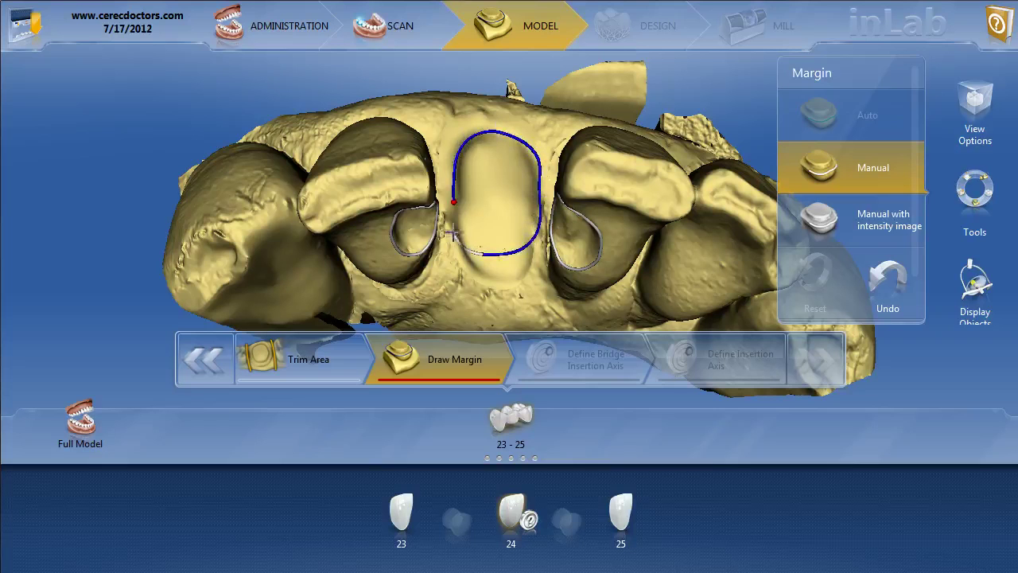
{"action": "left_click", "coordinate": [454, 202]}
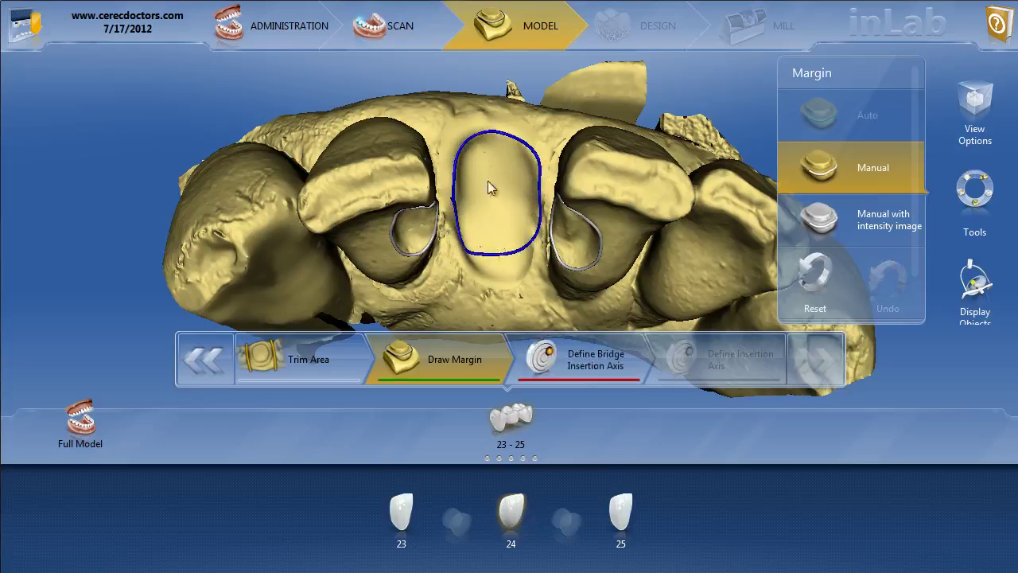
{"action": "left_click", "coordinate": [455, 192]}
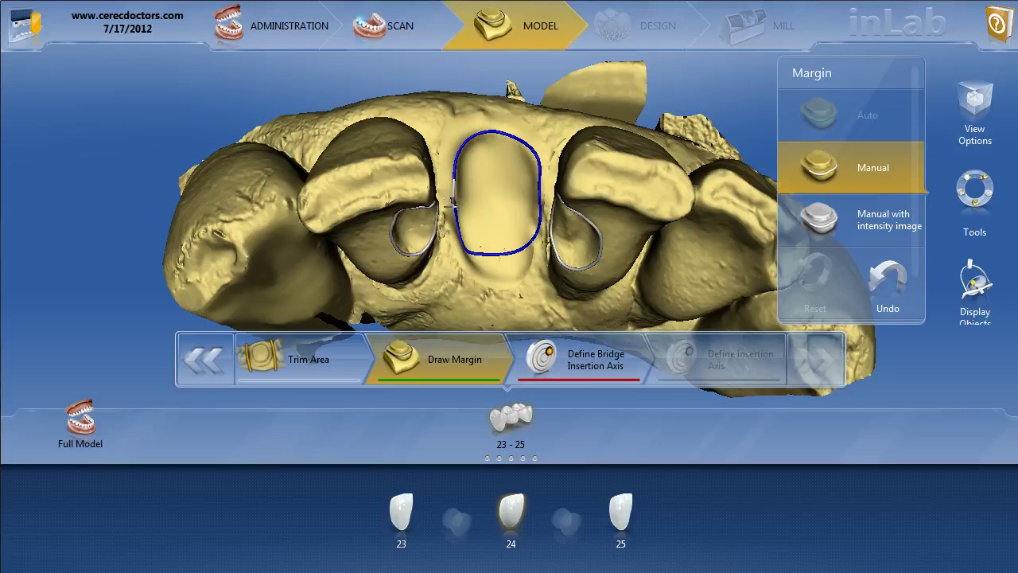
- Redraw the lower part of the unit 24 margin into a taller oval reaching further down
{"action": "left_click", "coordinate": [452, 200]}
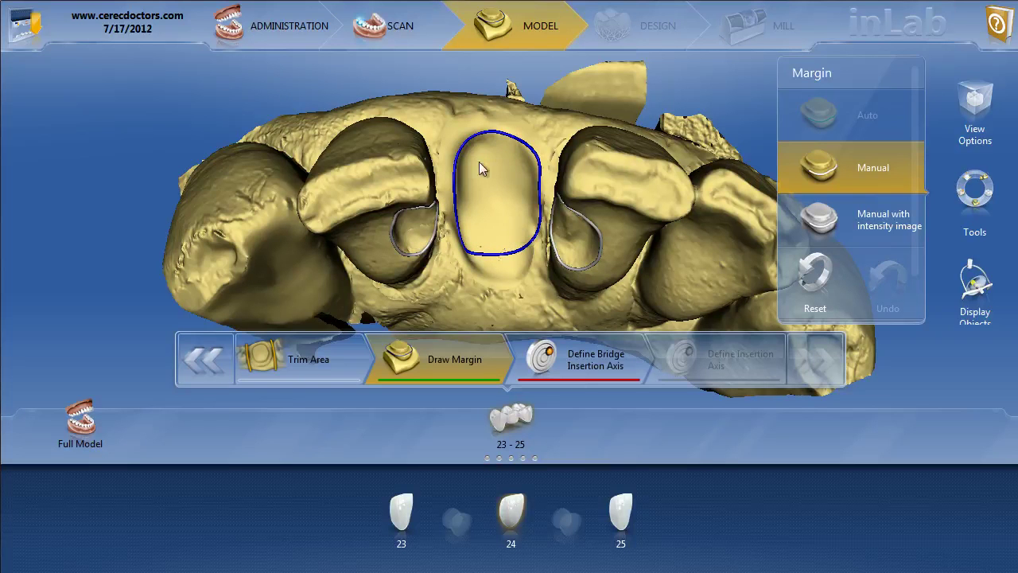
{"action": "middle_click_drag", "start_coordinate": [478, 290], "coordinate": [436, 292]}
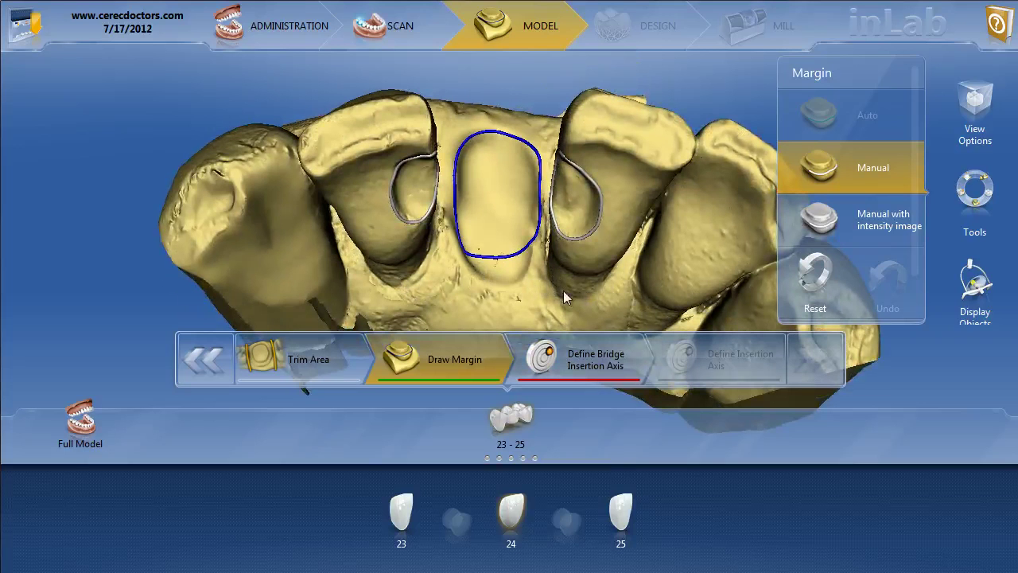
{"action": "middle_click_drag", "start_coordinate": [505, 293], "coordinate": [503, 312]}
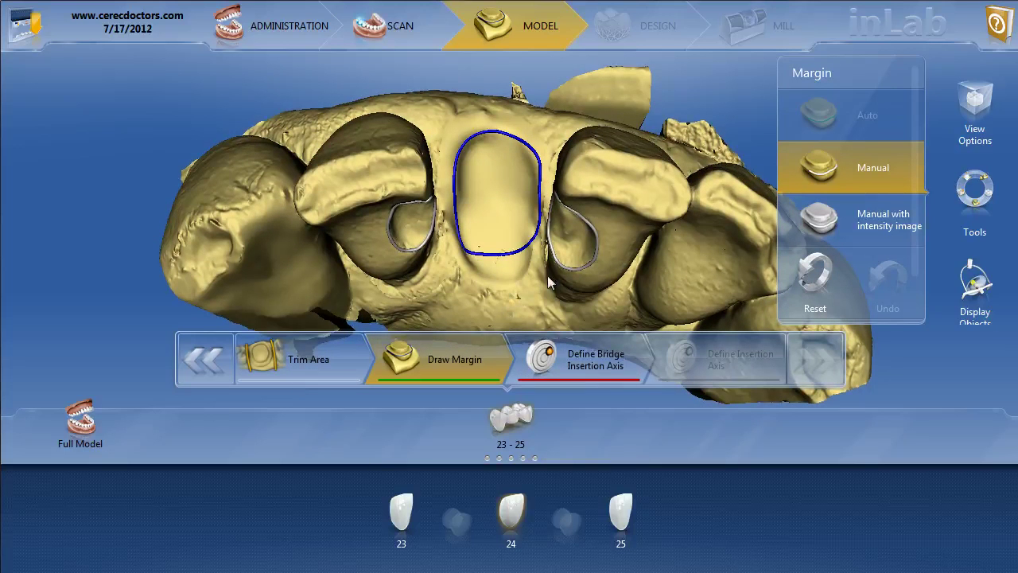
{"action": "left_click", "coordinate": [541, 206]}
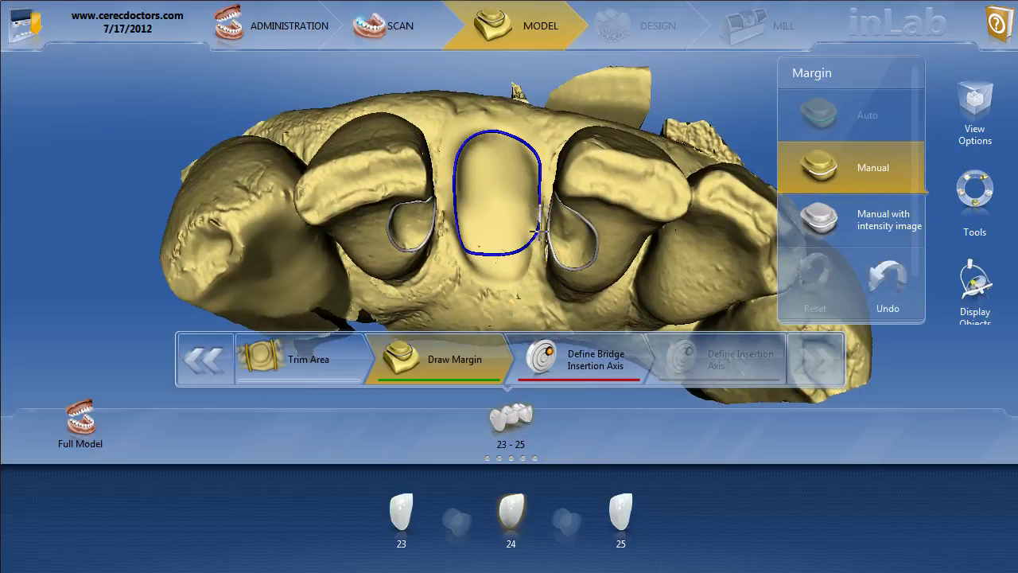
{"action": "left_click", "coordinate": [495, 288]}
{"action": "left_click", "coordinate": [460, 268]}
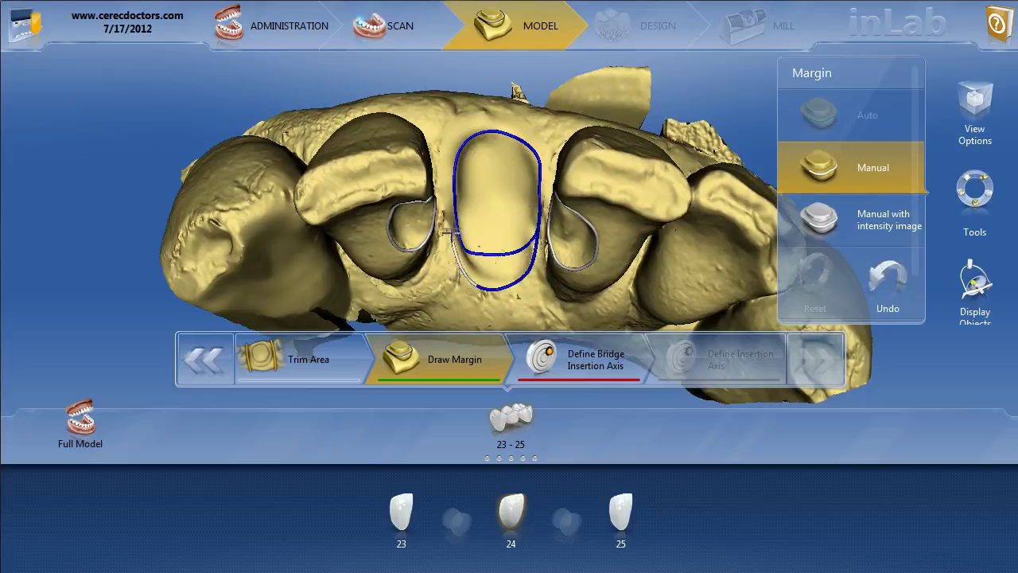
{"action": "left_click", "coordinate": [452, 196]}
{"action": "left_click", "coordinate": [453, 197]}
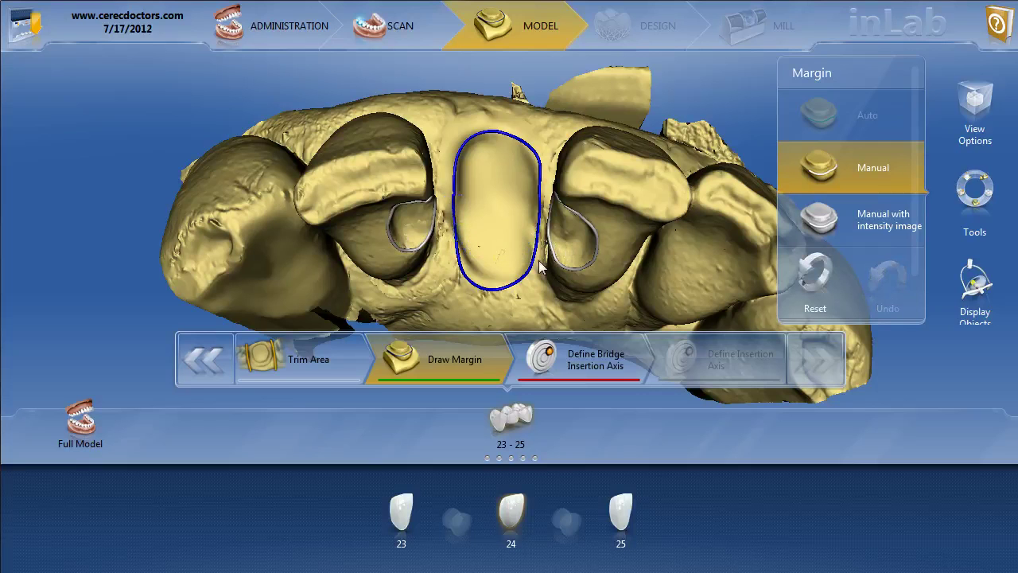
- Orient the model to a common insertion axis for bridge 23–25 and accept it
{"action": "left_click", "coordinate": [585, 362]}
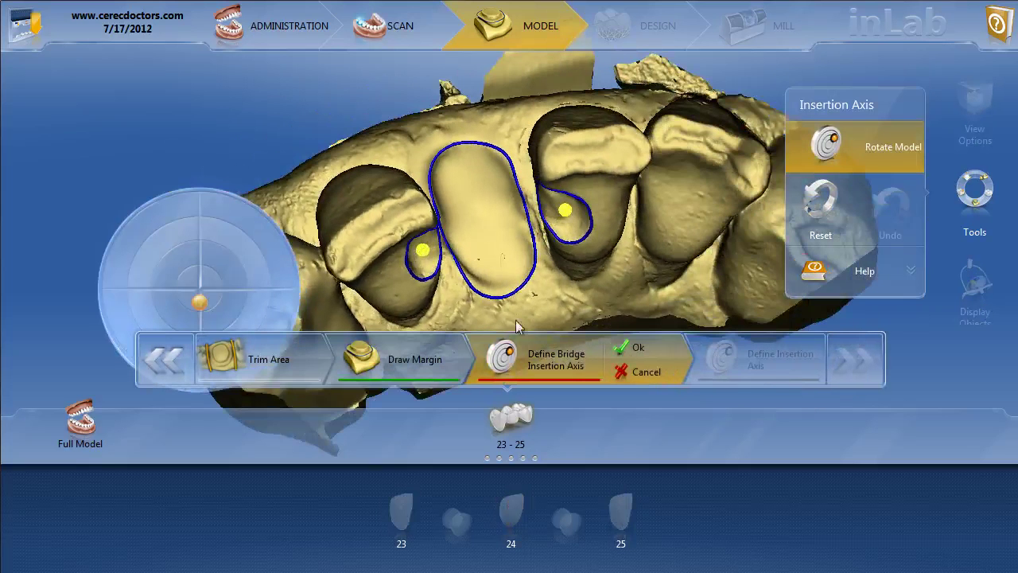
{"action": "left_click_drag", "start_coordinate": [381, 267], "coordinate": [609, 239]}
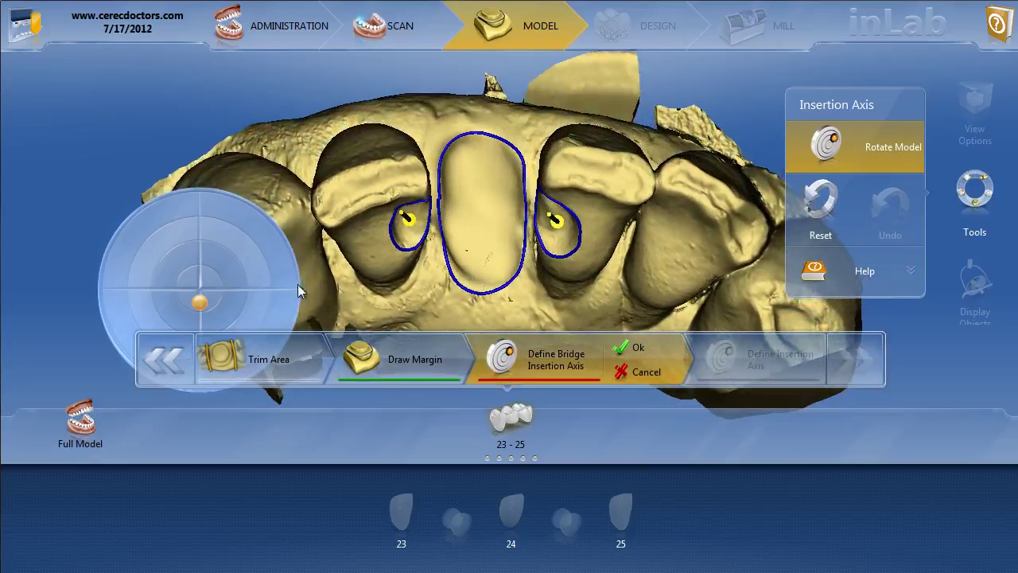
{"action": "left_click_drag", "start_coordinate": [206, 303], "coordinate": [213, 314]}
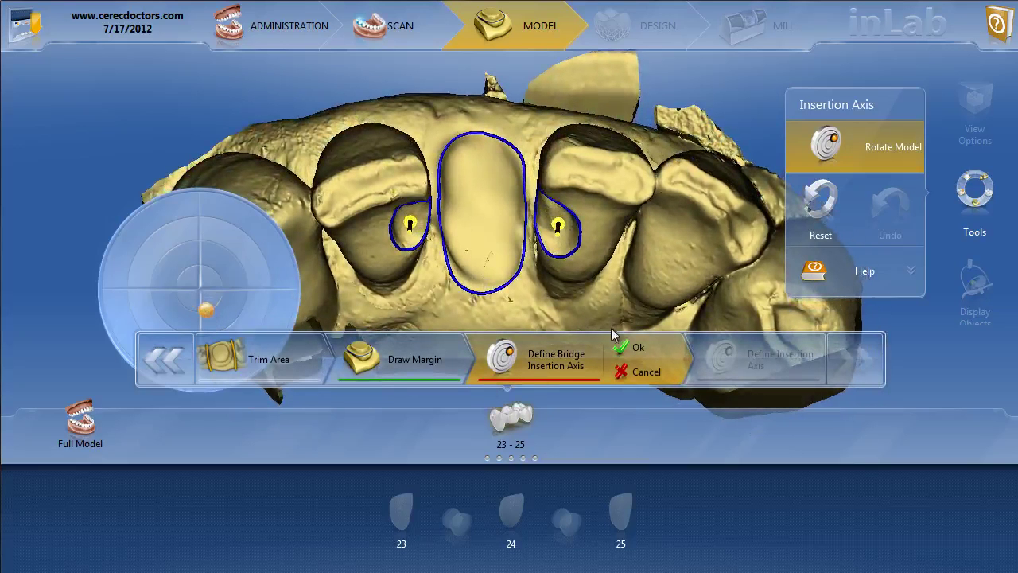
{"action": "left_click", "coordinate": [636, 348]}
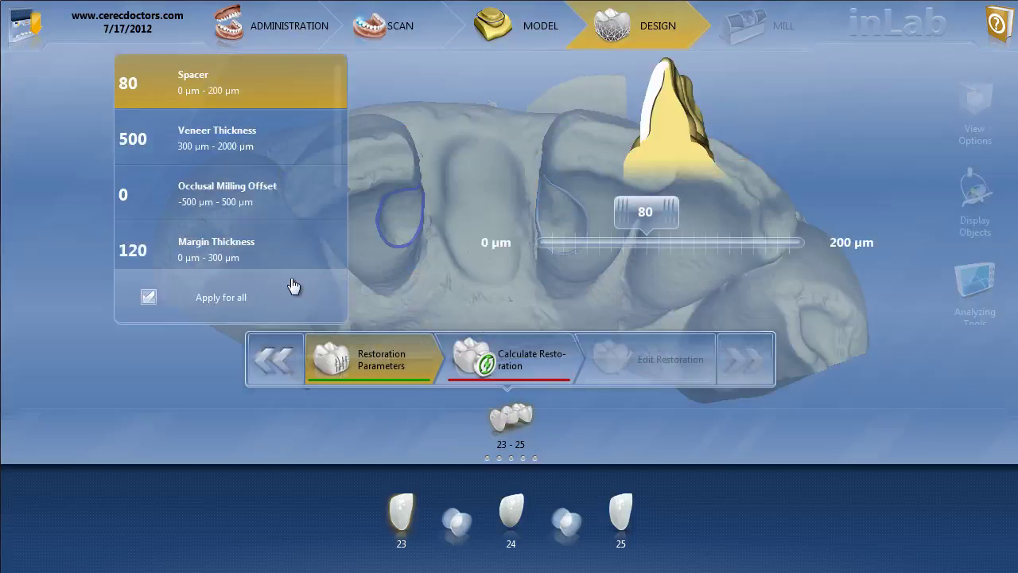
- Calculate the bridge 23–25 proposal with spacer 80 µm and margin thickness 120 µm
{"action": "left_click", "coordinate": [500, 362]}
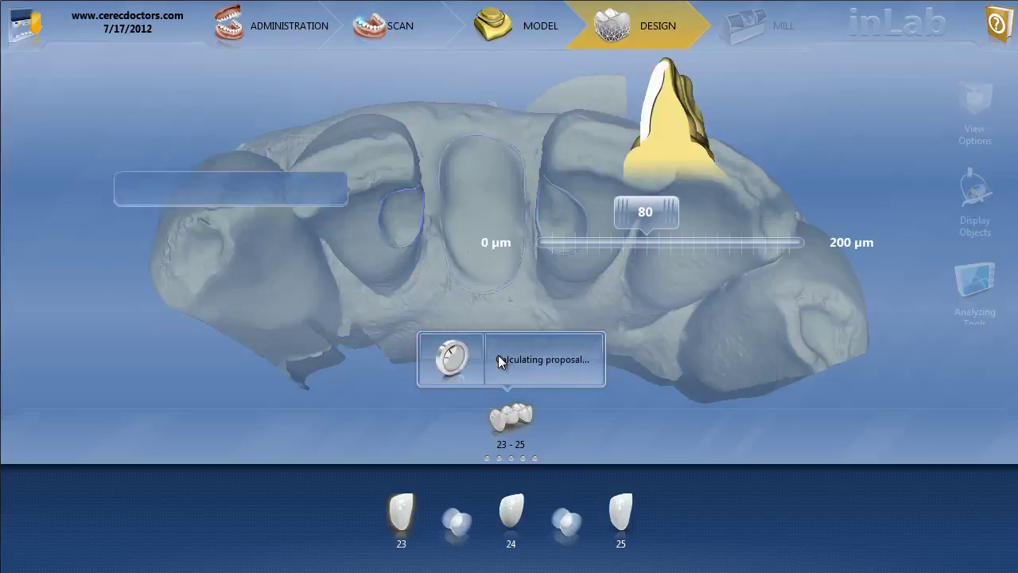
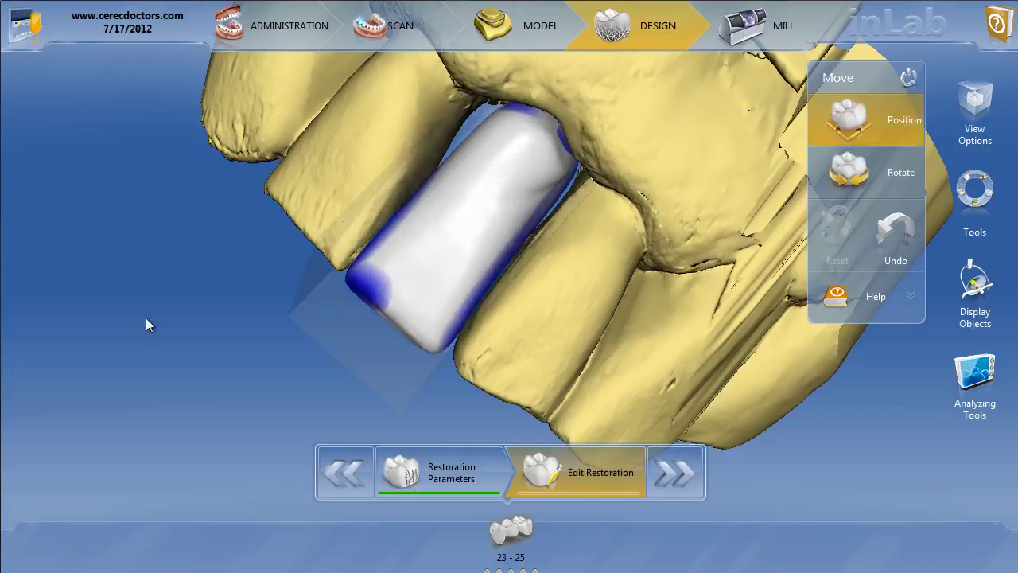
- Close the Move tool and enlarge the pontic slightly in the buccal-lingual dimension
{"action": "left_click_drag", "start_coordinate": [191, 338], "coordinate": [253, 326]}
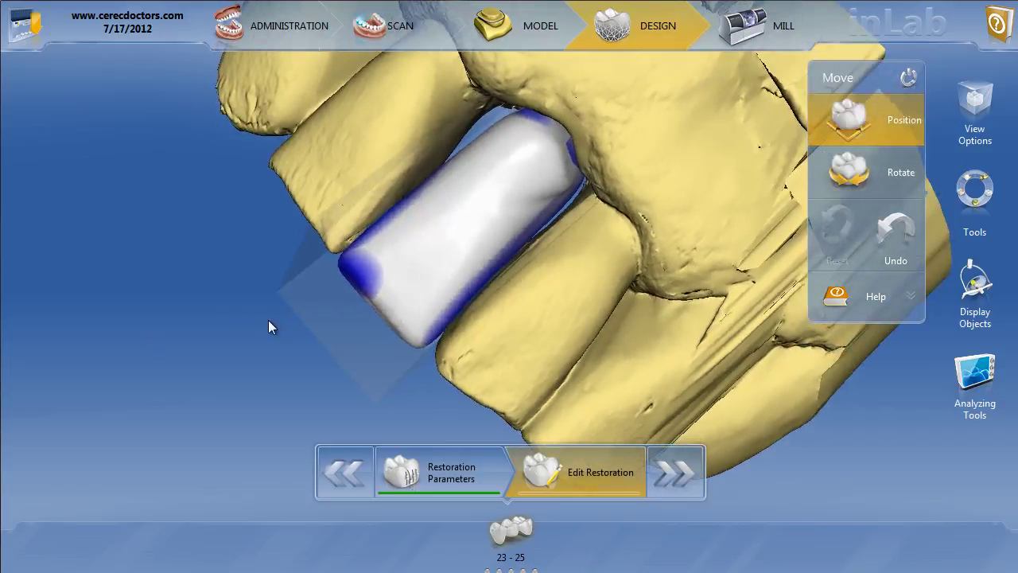
{"action": "left_click", "coordinate": [910, 79]}
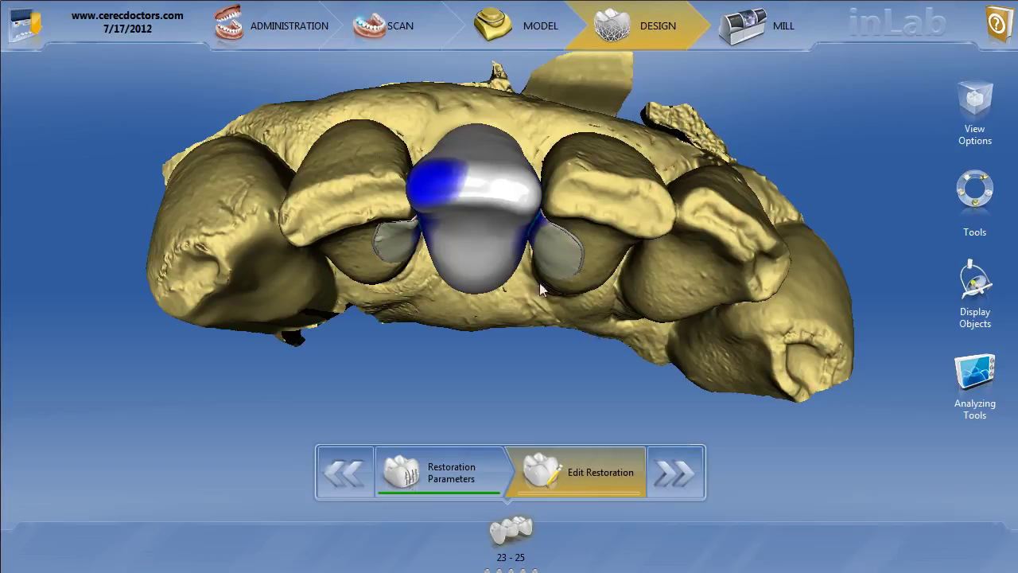
{"action": "right_click", "coordinate": [479, 215]}
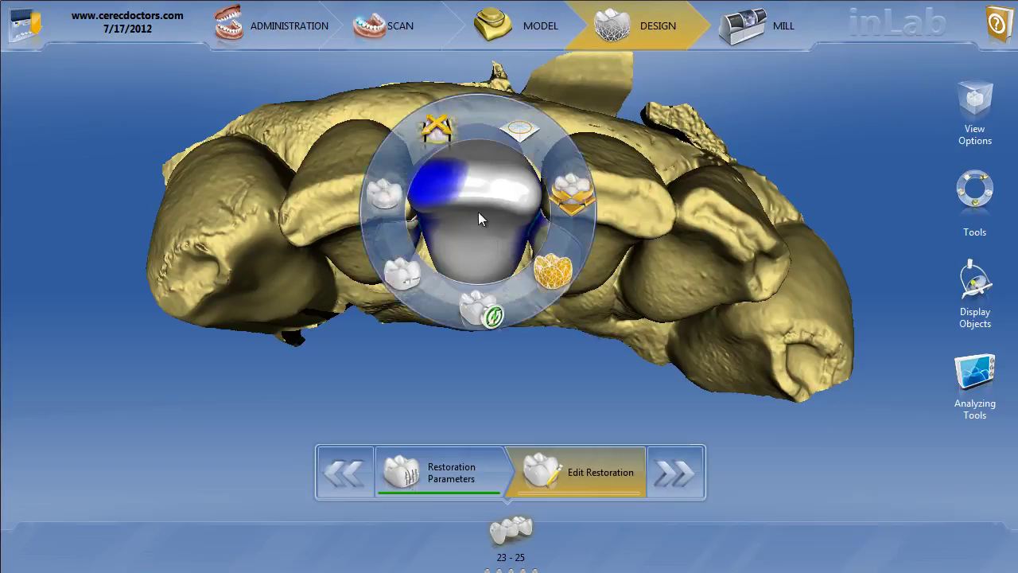
{"action": "left_click", "coordinate": [429, 208]}
{"action": "left_click", "coordinate": [432, 140]}
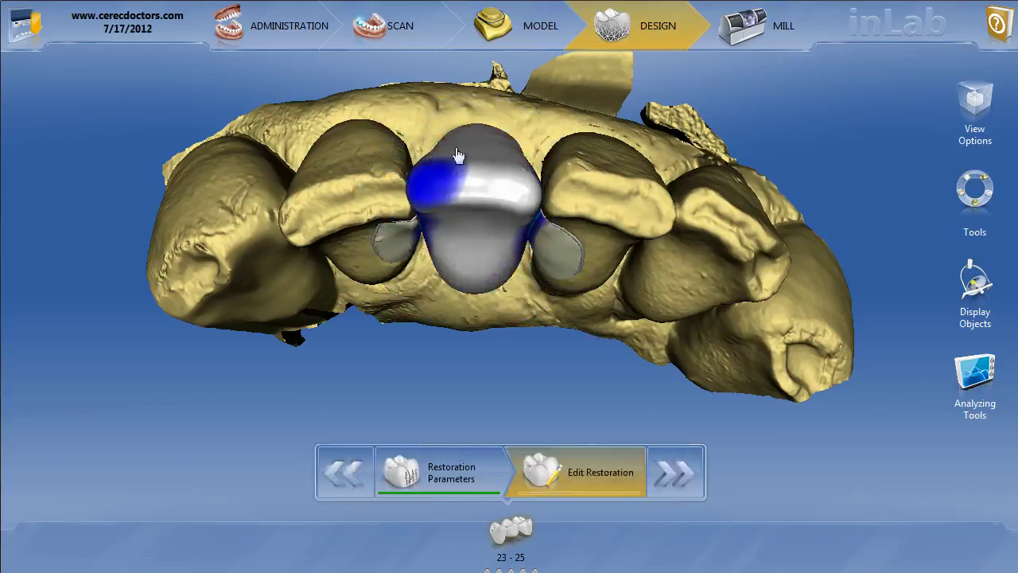
{"action": "left_click_drag", "start_coordinate": [485, 206], "coordinate": [484, 199]}
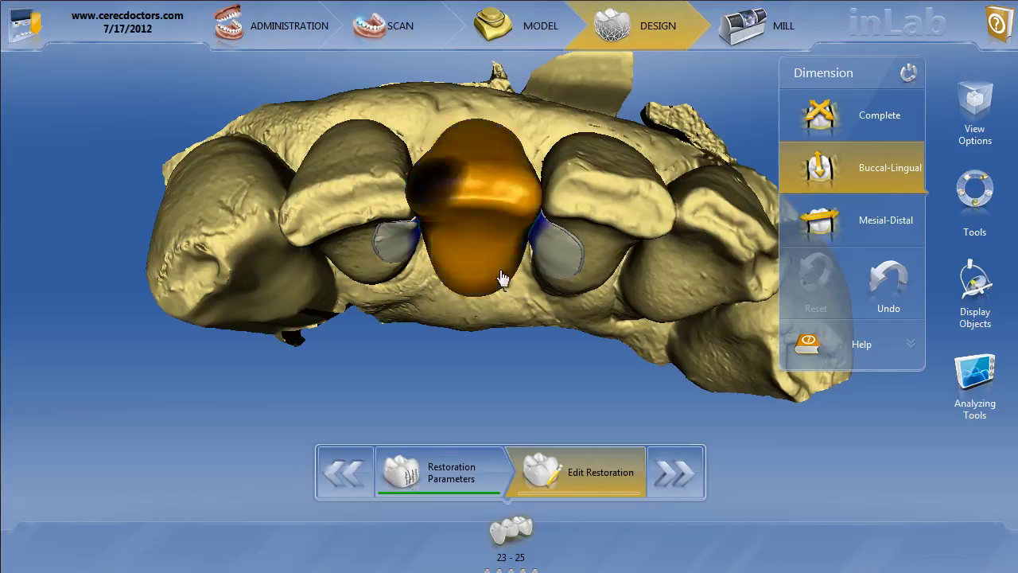
{"action": "left_click_drag", "start_coordinate": [465, 349], "coordinate": [484, 248]}
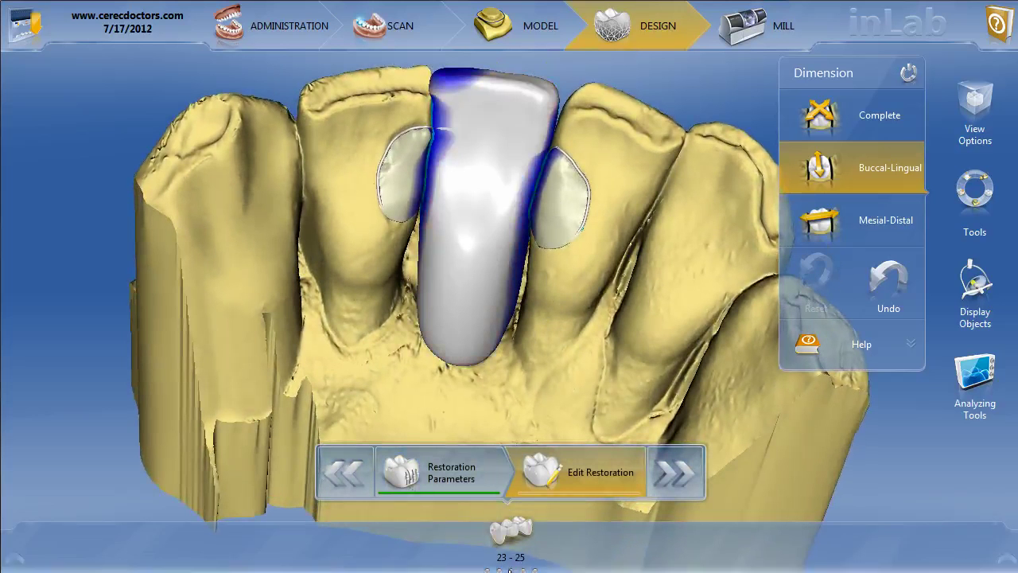
- Read both connector cross-sections (8.34 mm² and 7.36 mm²), then make pontic 24 active for editing
{"action": "mouse_move", "coordinate": [509, 568]}
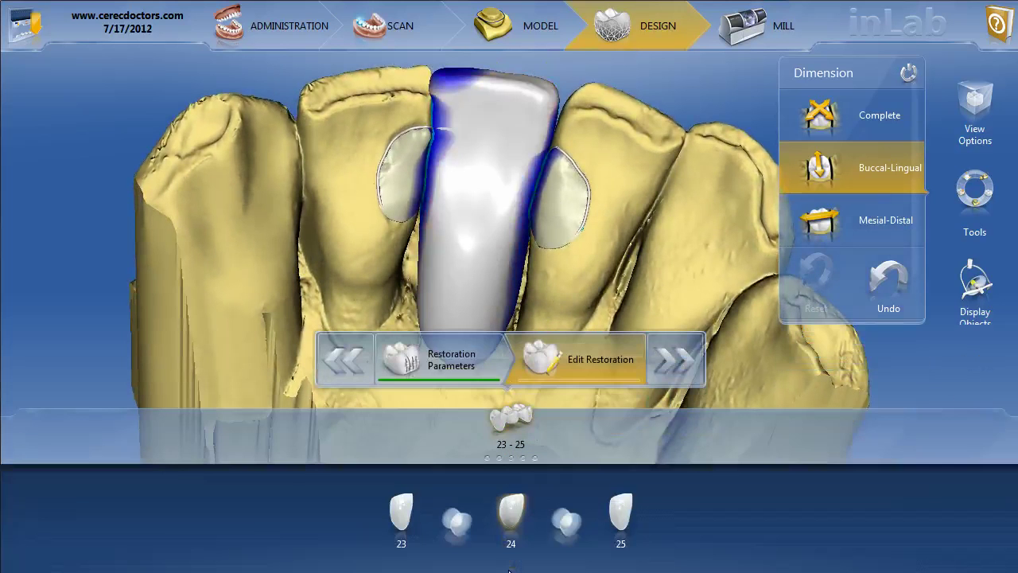
{"action": "left_click", "coordinate": [452, 534]}
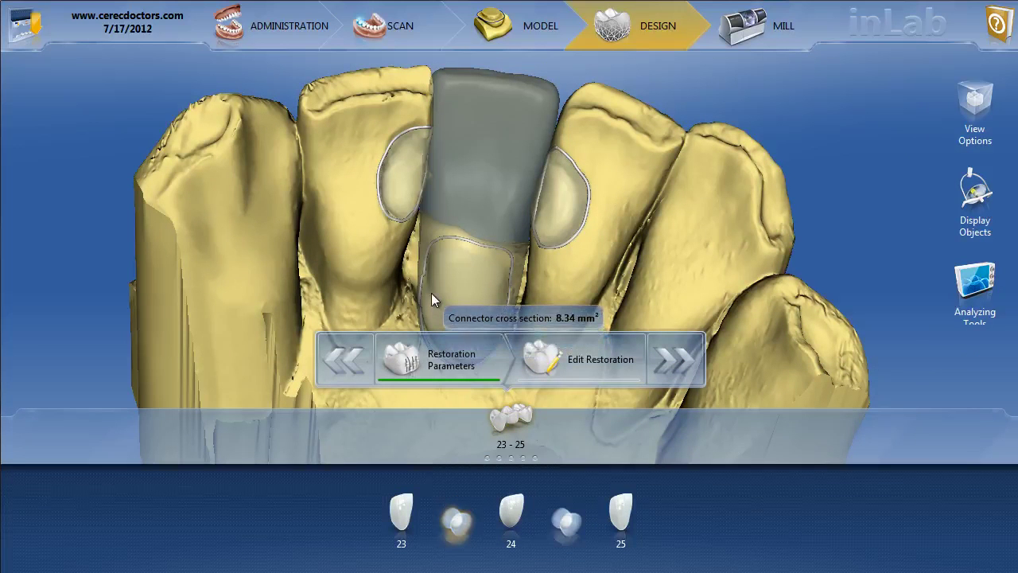
{"action": "left_click", "coordinate": [567, 521]}
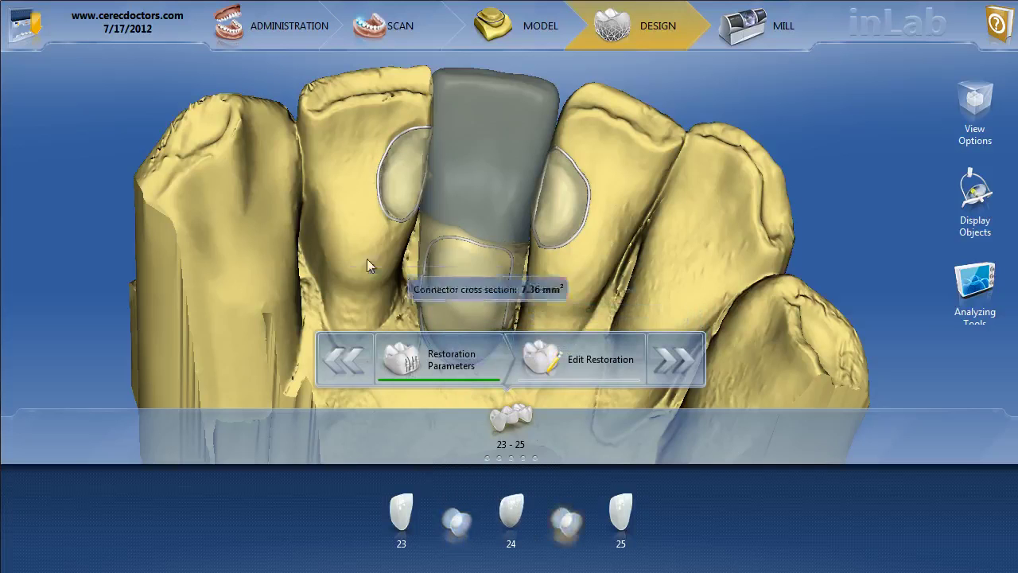
{"action": "left_click_drag", "start_coordinate": [335, 247], "coordinate": [336, 259]}
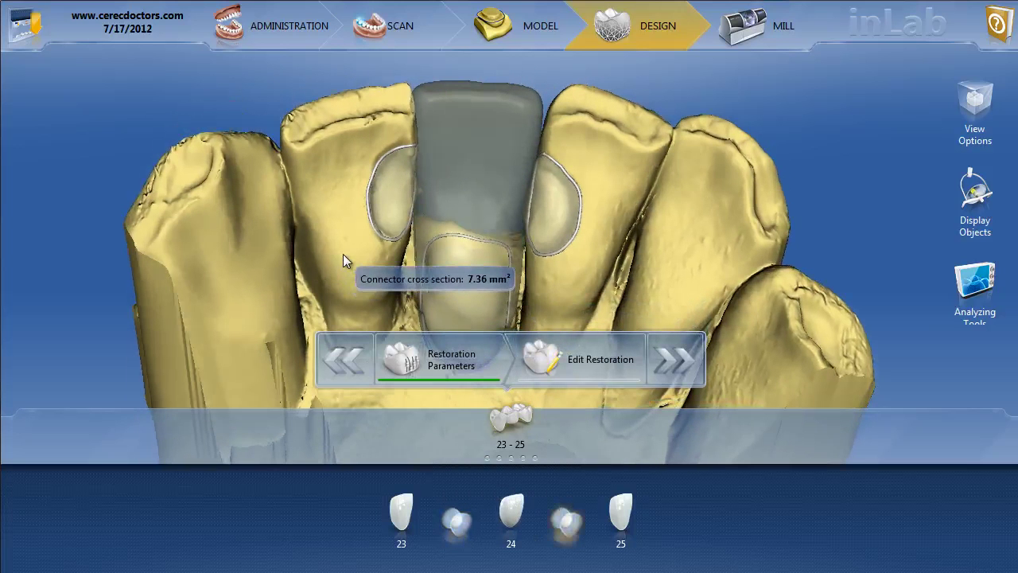
{"action": "left_click", "coordinate": [403, 525]}
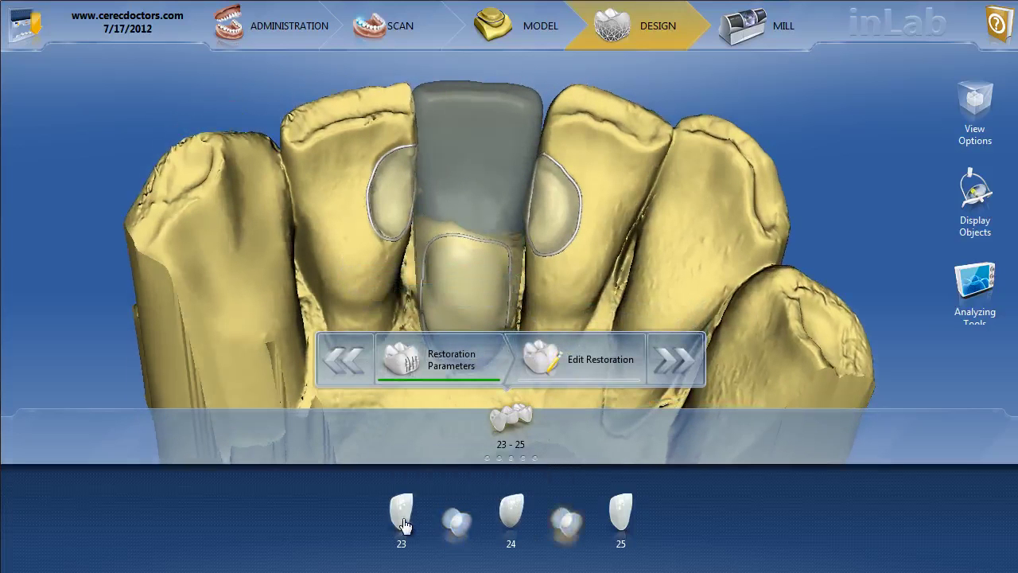
{"action": "left_click", "coordinate": [513, 515]}
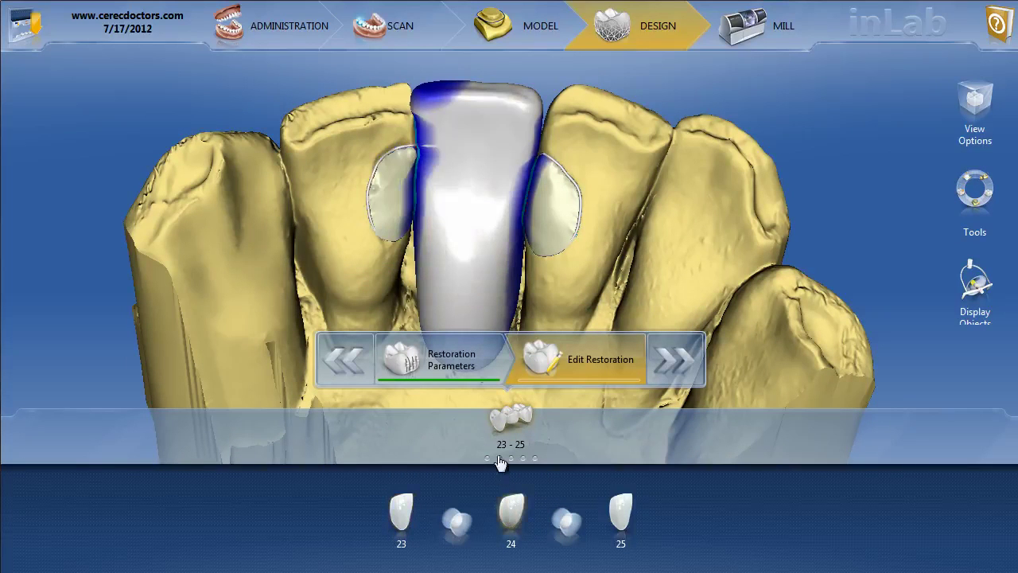
- Switch to Circular (2-Direction) shaping and build up the pontic surface near tooth 23
{"action": "right_click", "coordinate": [445, 205]}
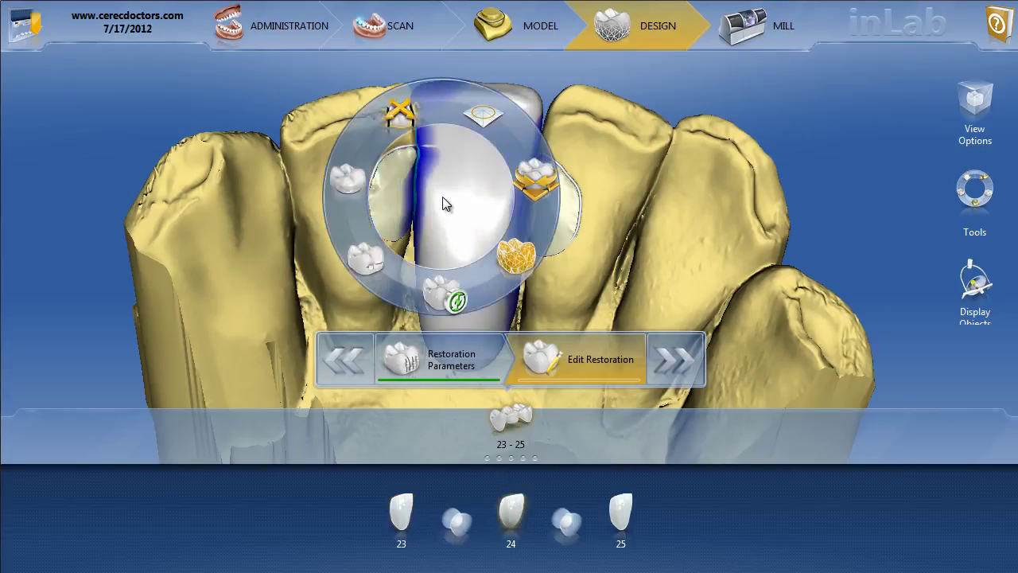
{"action": "left_click", "coordinate": [507, 242]}
{"action": "left_click", "coordinate": [531, 229]}
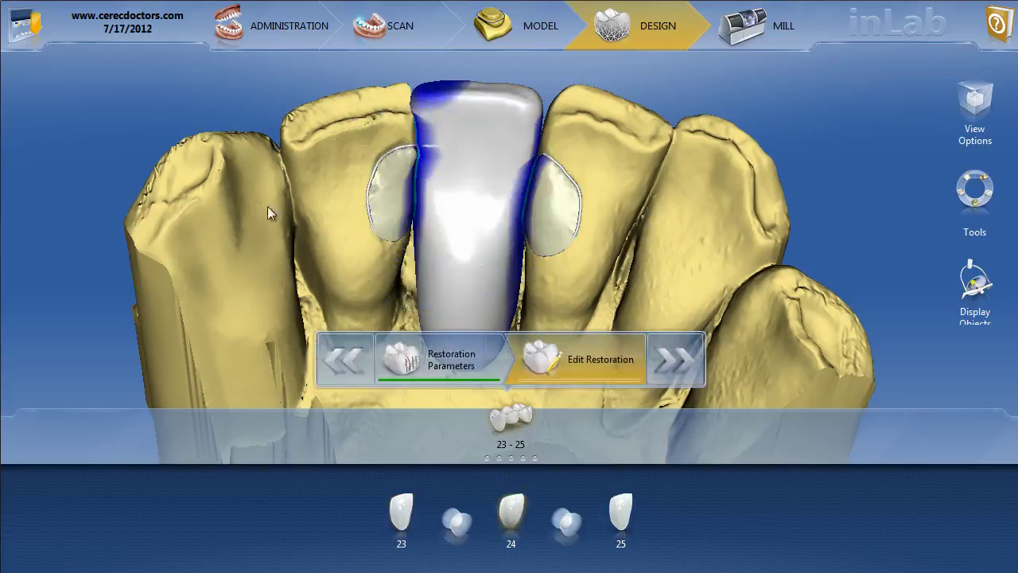
{"action": "middle_click_drag", "start_coordinate": [214, 206], "coordinate": [287, 233]}
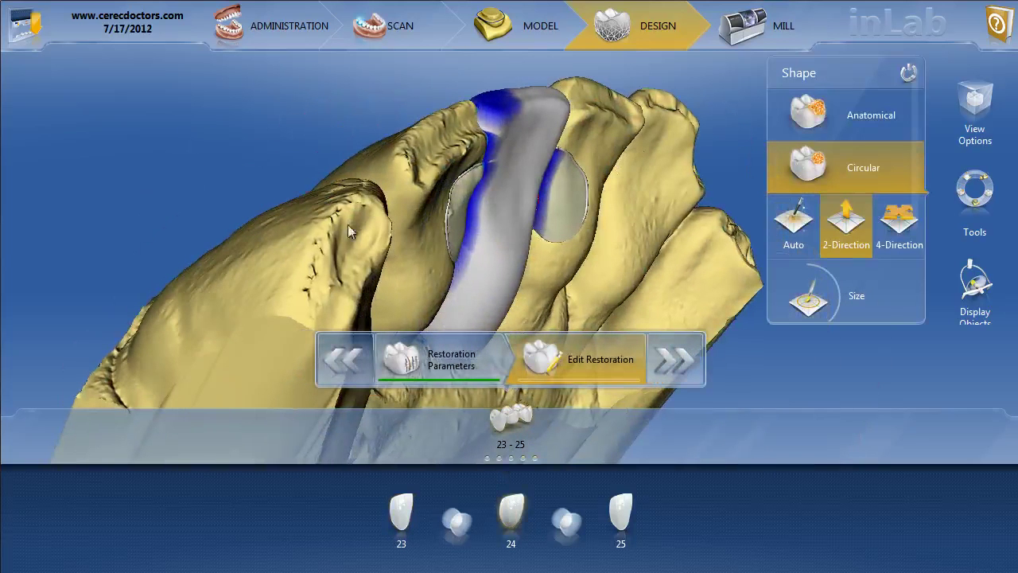
{"action": "left_click_drag", "start_coordinate": [484, 217], "coordinate": [486, 219]}
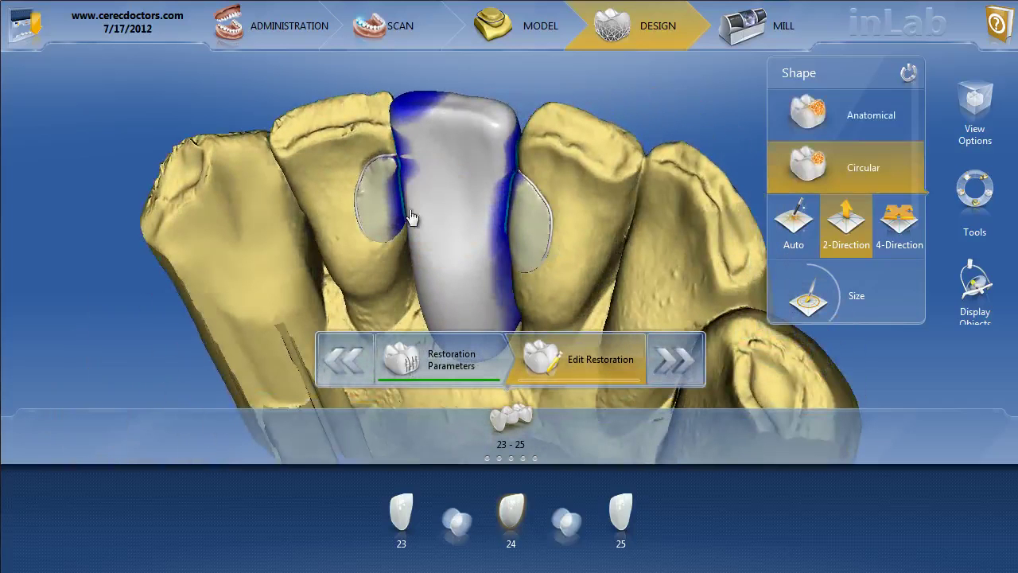
{"action": "mouse_move", "coordinate": [404, 216]}
{"action": "left_mouse_down"}
{"action": "mouse_move", "coordinate": [405, 233]}
{"action": "mouse_move", "coordinate": [395, 193]}
{"action": "left_mouse_up"}
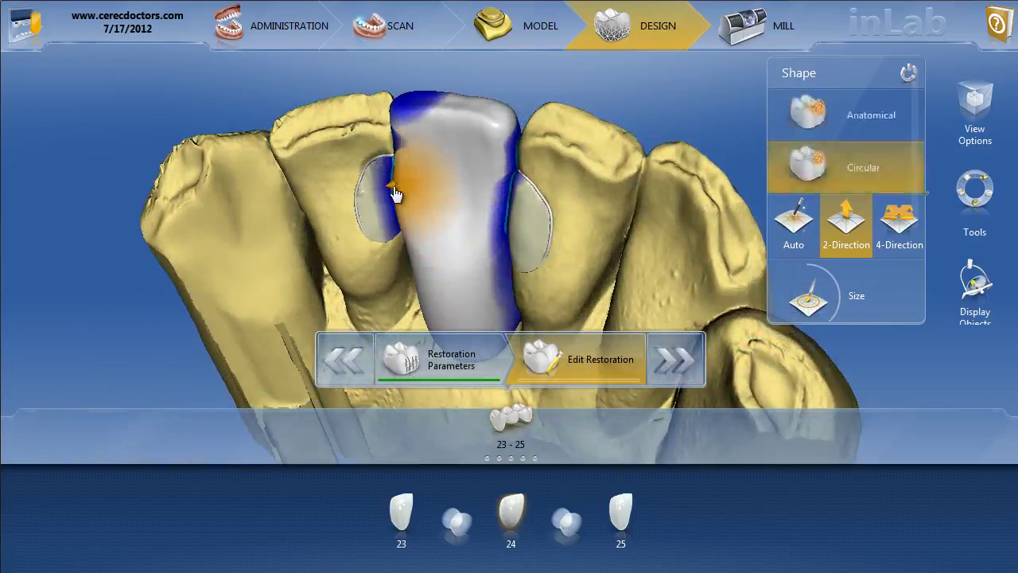
- Keep sculpting the pontic 24 surface from several angles, then select the 23–24 connector
{"action": "right_click_drag", "start_coordinate": [581, 291], "coordinate": [711, 271]}
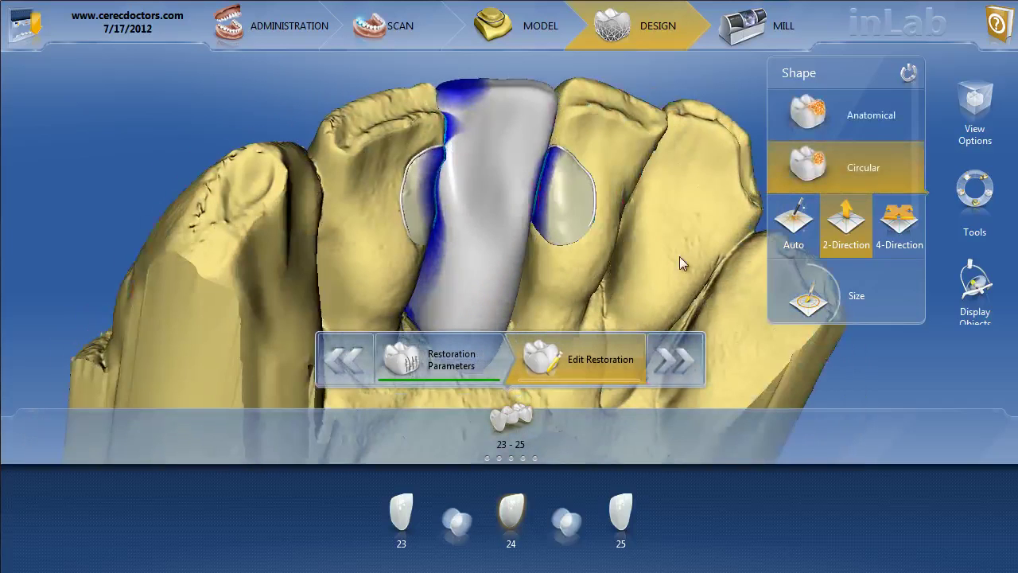
{"action": "mouse_move", "coordinate": [536, 203]}
{"action": "left_mouse_down"}
{"action": "mouse_move", "coordinate": [520, 220]}
{"action": "mouse_move", "coordinate": [546, 207]}
{"action": "mouse_move", "coordinate": [539, 171]}
{"action": "mouse_move", "coordinate": [527, 220]}
{"action": "mouse_move", "coordinate": [538, 216]}
{"action": "left_mouse_up"}
{"action": "middle_click_drag", "start_coordinate": [674, 240], "coordinate": [559, 246]}
{"action": "middle_click_drag", "start_coordinate": [608, 285], "coordinate": [537, 229]}
{"action": "mouse_move", "coordinate": [538, 224]}
{"action": "left_mouse_down"}
{"action": "mouse_move", "coordinate": [536, 241]}
{"action": "mouse_move", "coordinate": [529, 202]}
{"action": "mouse_move", "coordinate": [544, 256]}
{"action": "left_mouse_up"}
{"action": "middle_click_drag", "start_coordinate": [311, 265], "coordinate": [469, 251]}
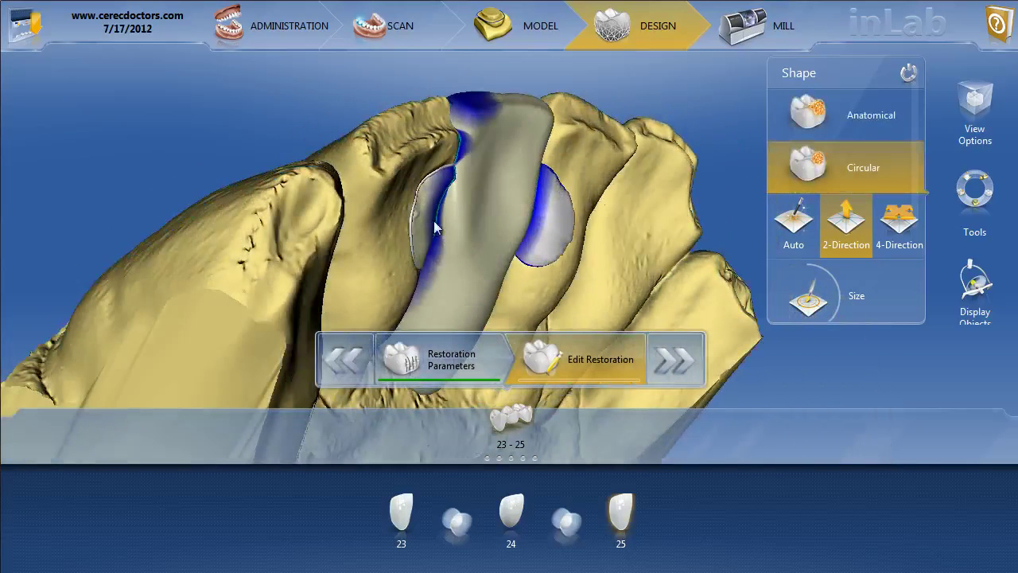
{"action": "mouse_move", "coordinate": [429, 230]}
{"action": "left_mouse_down"}
{"action": "mouse_move", "coordinate": [424, 220]}
{"action": "mouse_move", "coordinate": [446, 238]}
{"action": "left_mouse_up"}
{"action": "middle_click_drag", "start_coordinate": [598, 288], "coordinate": [477, 350]}
{"action": "left_click", "coordinate": [457, 519]}
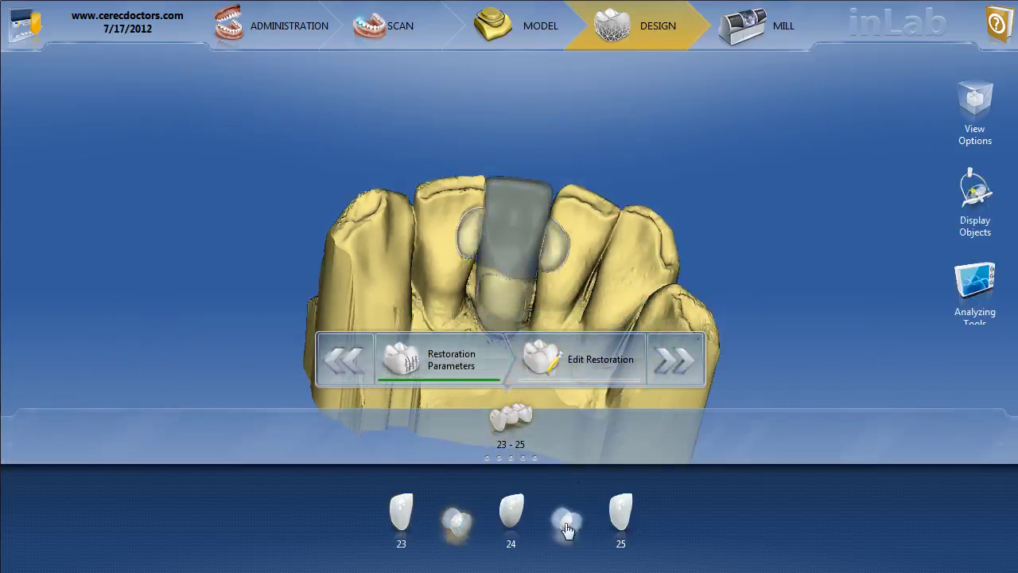
- Return to restoration editing and view the sculpted pontic 24 from frontal and occlusal angles
{"action": "mouse_move", "coordinate": [562, 281]}
{"action": "middle_click_drag", "start_coordinate": [617, 199], "coordinate": [613, 385]}
{"action": "left_click", "coordinate": [612, 383]}
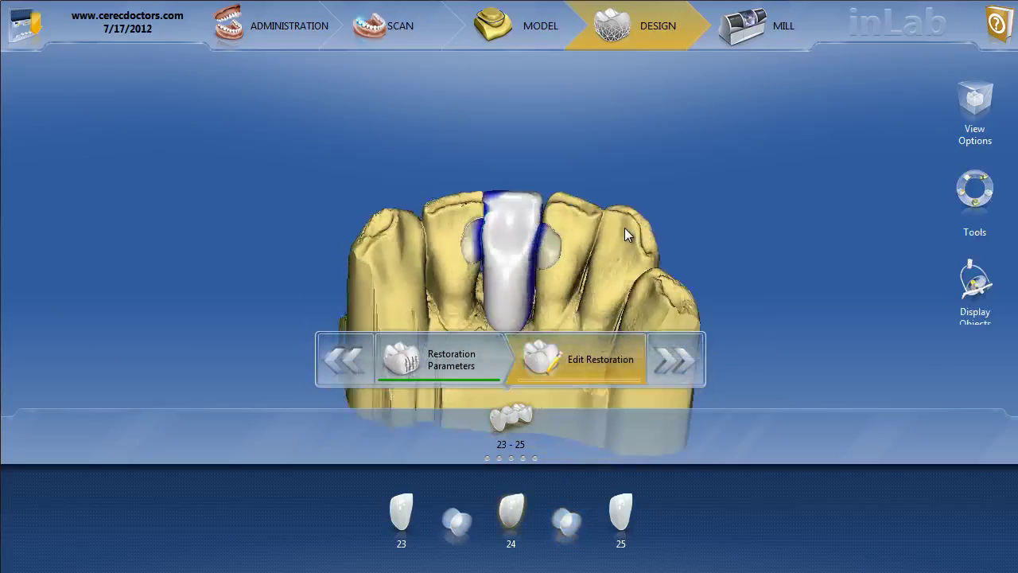
{"action": "middle_click_drag", "start_coordinate": [608, 244], "coordinate": [555, 241]}
{"action": "scroll", "coordinate": [502, 230], "scroll_direction": "up", "scroll_amount": 4}
{"action": "middle_click_drag", "start_coordinate": [519, 312], "coordinate": [519, 222]}
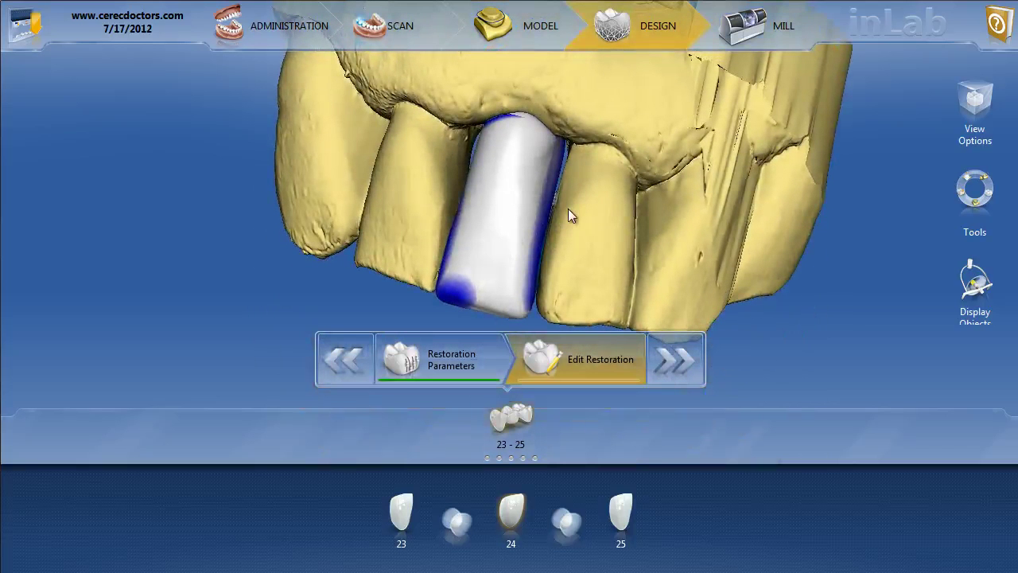
{"action": "middle_click_drag", "start_coordinate": [423, 211], "coordinate": [474, 206]}
{"action": "middle_click_drag", "start_coordinate": [500, 131], "coordinate": [522, 161]}
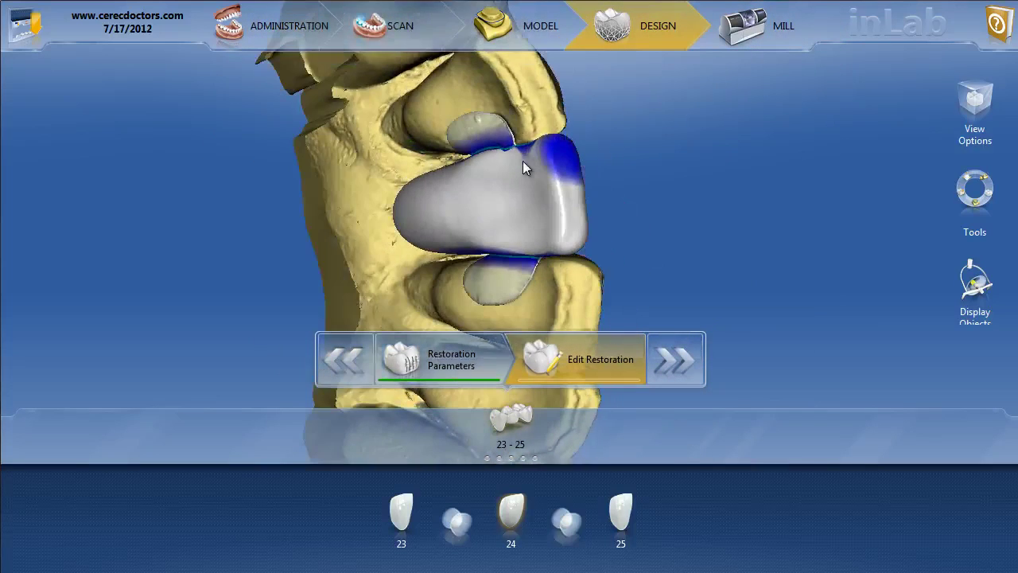
{"action": "middle_click_drag", "start_coordinate": [539, 109], "coordinate": [387, 188]}
{"action": "middle_click_drag", "start_coordinate": [563, 261], "coordinate": [561, 187]}
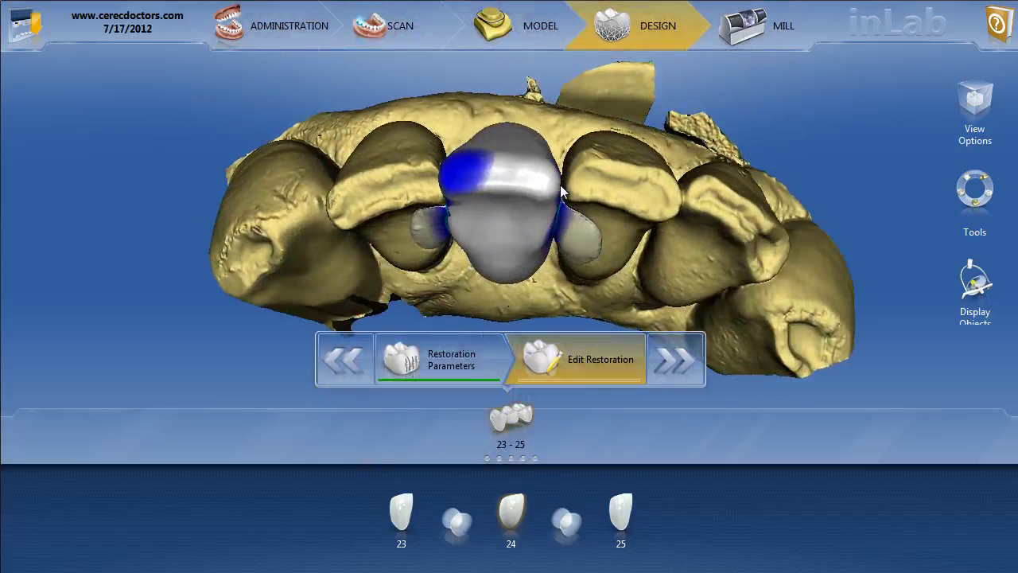
- Set the lower jaw to about 43% transparency to reveal the pontic's red contact area
{"action": "left_click", "coordinate": [965, 280]}
{"action": "left_click_drag", "start_coordinate": [835, 155], "coordinate": [837, 314]}
{"action": "middle_click_drag", "start_coordinate": [670, 199], "coordinate": [527, 220]}
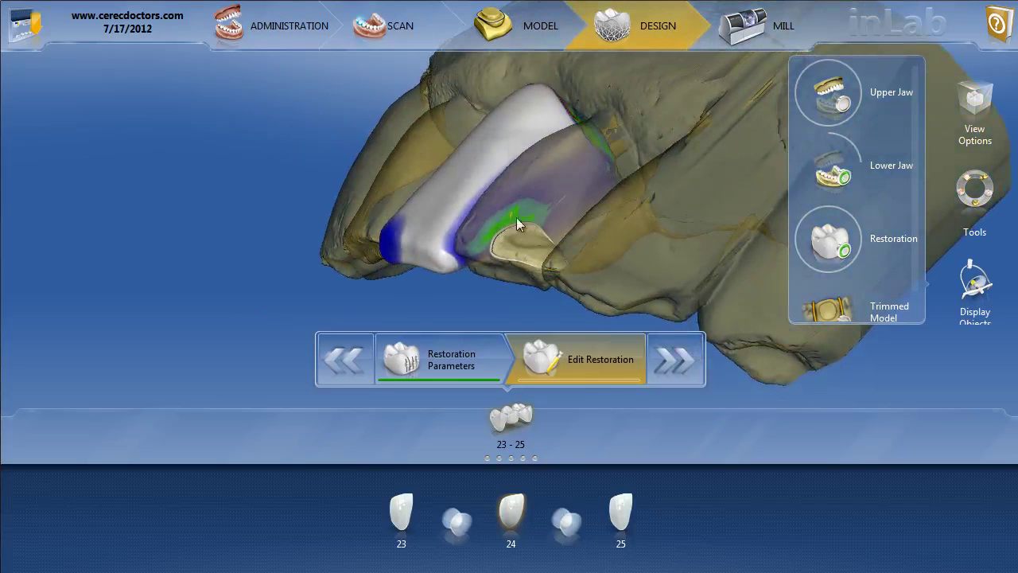
{"action": "middle_click_drag", "start_coordinate": [343, 131], "coordinate": [496, 215]}
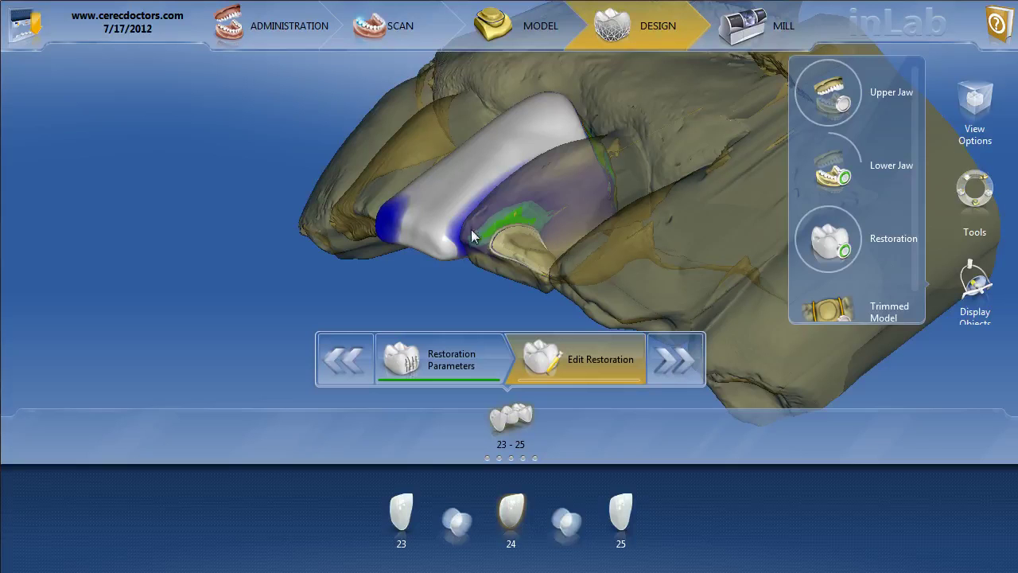
{"action": "middle_click_drag", "start_coordinate": [378, 118], "coordinate": [457, 251]}
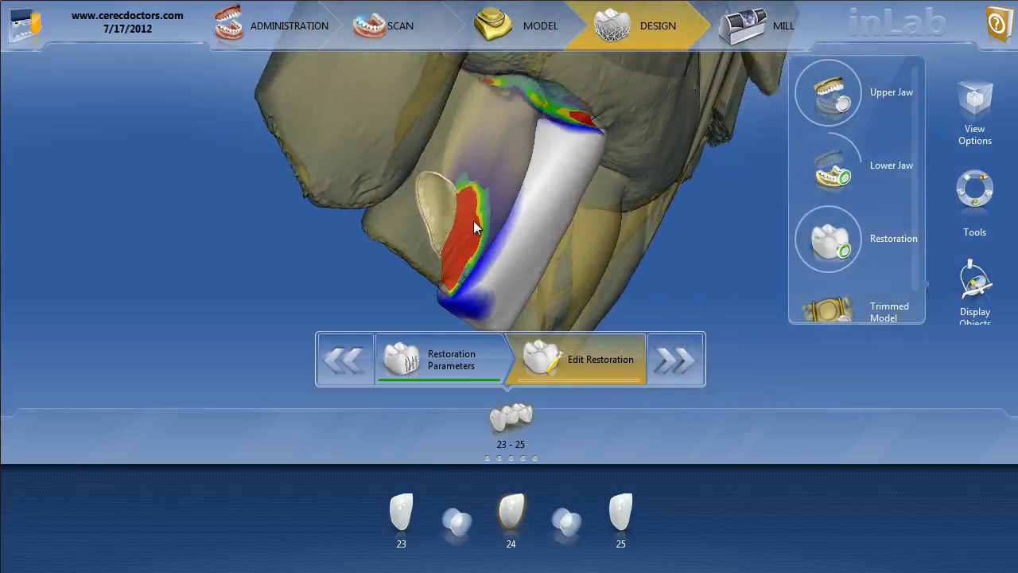
- Select the Shape tool in Circular mode from the tool wheel
{"action": "right_click", "coordinate": [473, 222]}
{"action": "left_click", "coordinate": [534, 272]}
{"action": "left_click", "coordinate": [560, 251]}
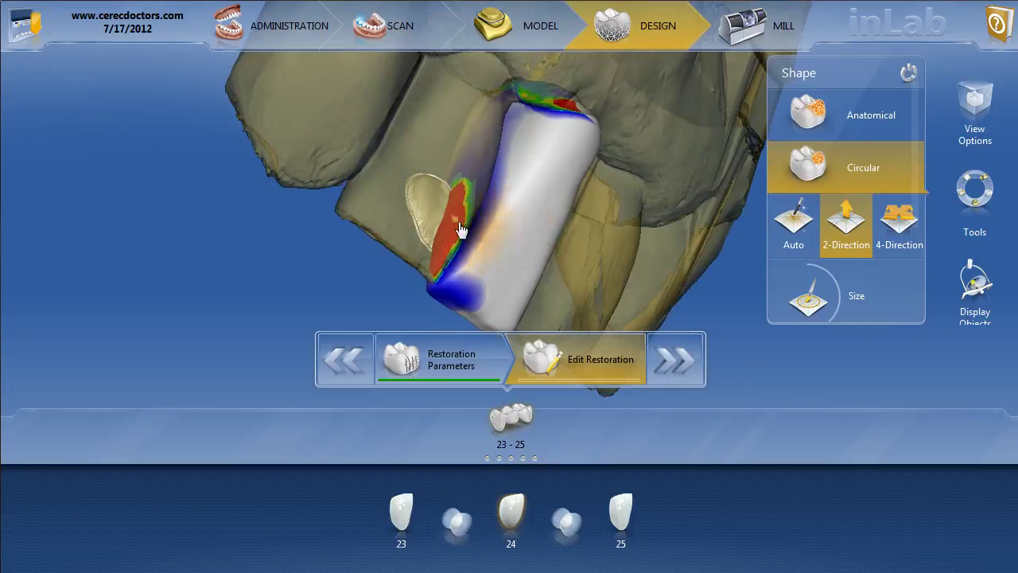
- Reduce the red contact area on pontic 24 with circular shaping strokes
{"action": "left_click_drag", "start_coordinate": [451, 227], "coordinate": [450, 249]}
{"action": "left_click_drag", "start_coordinate": [459, 199], "coordinate": [459, 205]}
{"action": "middle_click_drag", "start_coordinate": [358, 278], "coordinate": [446, 193]}
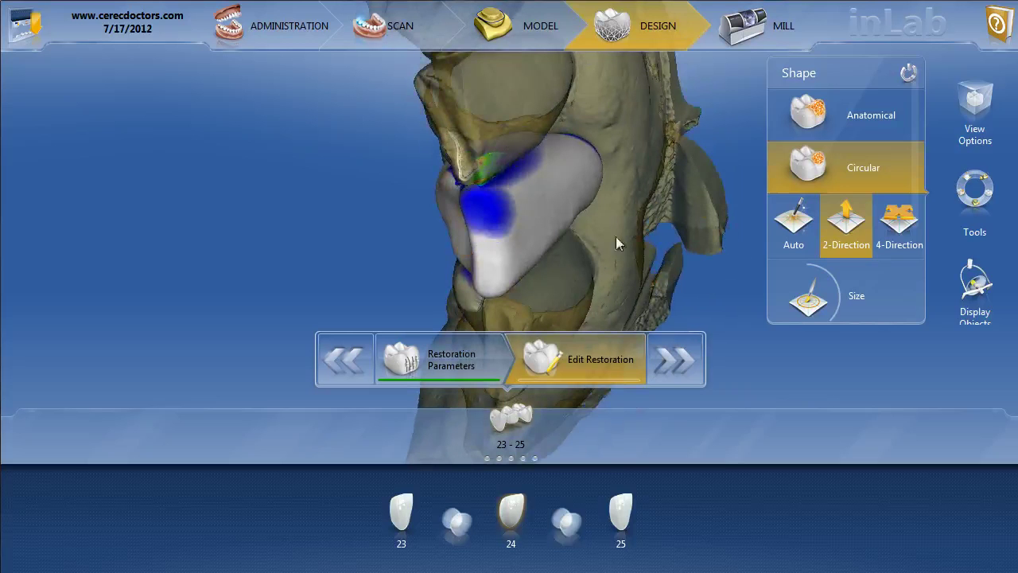
{"action": "middle_click_drag", "start_coordinate": [646, 257], "coordinate": [347, 244]}
{"action": "middle_click_drag", "start_coordinate": [647, 109], "coordinate": [527, 123]}
{"action": "scroll", "coordinate": [619, 250], "scroll_direction": "up", "scroll_amount": 3}
{"action": "middle_click_drag", "start_coordinate": [677, 181], "coordinate": [612, 196]}
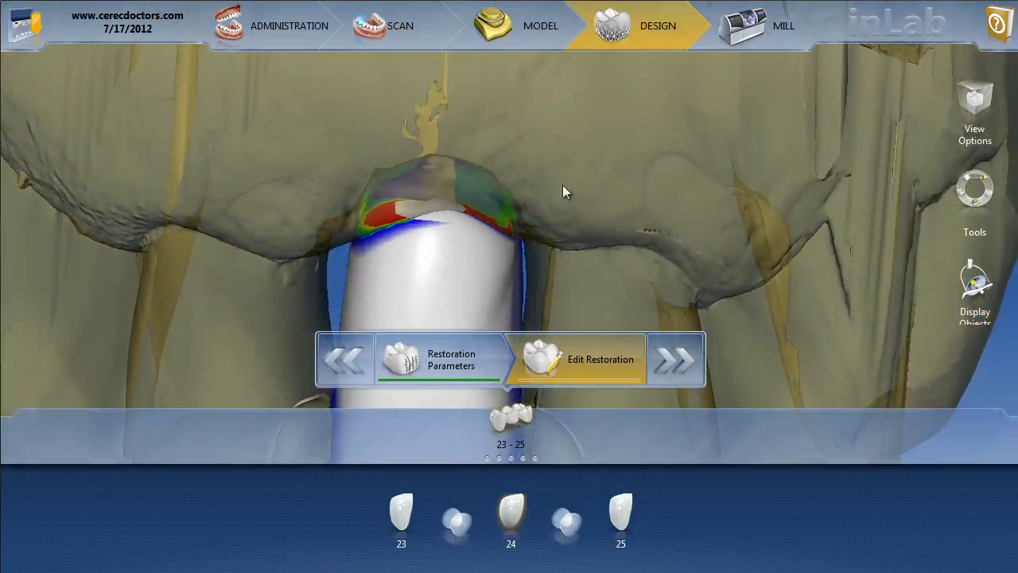
- Reshape the top of pontic 24 from several angles until the contact shows mostly blue
{"action": "right_click", "coordinate": [444, 176]}
{"action": "mouse_move", "coordinate": [446, 144]}
{"action": "left_mouse_down"}
{"action": "mouse_move", "coordinate": [413, 171]}
{"action": "mouse_move", "coordinate": [422, 163]}
{"action": "mouse_move", "coordinate": [462, 194]}
{"action": "mouse_move", "coordinate": [463, 177]}
{"action": "mouse_move", "coordinate": [443, 157]}
{"action": "left_mouse_up"}
{"action": "mouse_move", "coordinate": [490, 184]}
{"action": "left_mouse_down"}
{"action": "mouse_move", "coordinate": [461, 162]}
{"action": "mouse_move", "coordinate": [459, 146]}
{"action": "mouse_move", "coordinate": [430, 153]}
{"action": "left_mouse_up"}
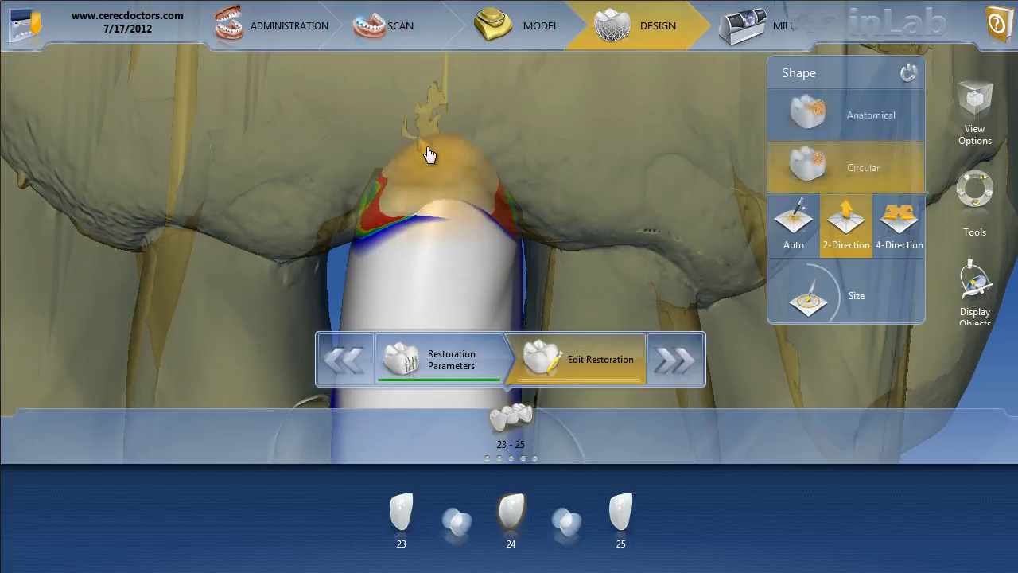
{"action": "middle_click_drag", "start_coordinate": [573, 150], "coordinate": [511, 238]}
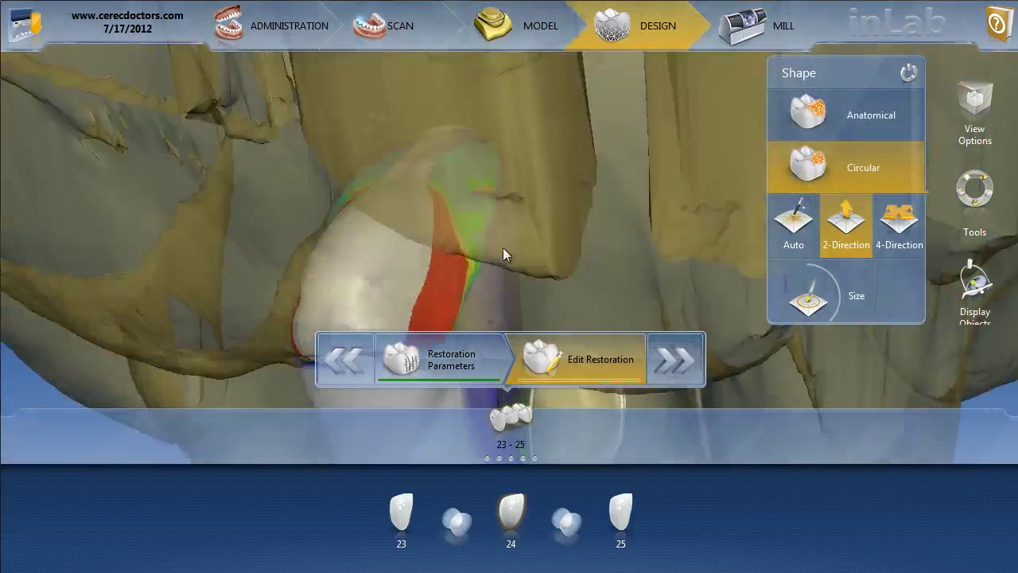
{"action": "mouse_move", "coordinate": [441, 183]}
{"action": "left_mouse_down"}
{"action": "mouse_move", "coordinate": [432, 186]}
{"action": "mouse_move", "coordinate": [424, 169]}
{"action": "left_mouse_up"}
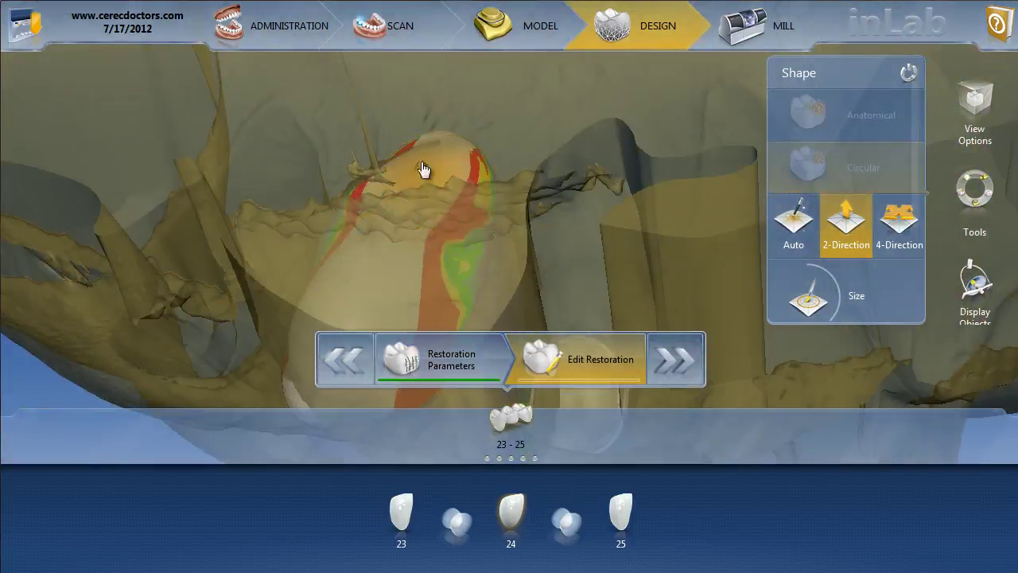
{"action": "middle_click_drag", "start_coordinate": [580, 215], "coordinate": [525, 237]}
{"action": "mouse_move", "coordinate": [474, 266]}
{"action": "left_mouse_down"}
{"action": "mouse_move", "coordinate": [480, 258]}
{"action": "mouse_move", "coordinate": [448, 245]}
{"action": "mouse_move", "coordinate": [450, 229]}
{"action": "left_mouse_up"}
{"action": "middle_click_drag", "start_coordinate": [281, 239], "coordinate": [436, 319]}
{"action": "middle_click_drag", "start_coordinate": [648, 287], "coordinate": [506, 299]}
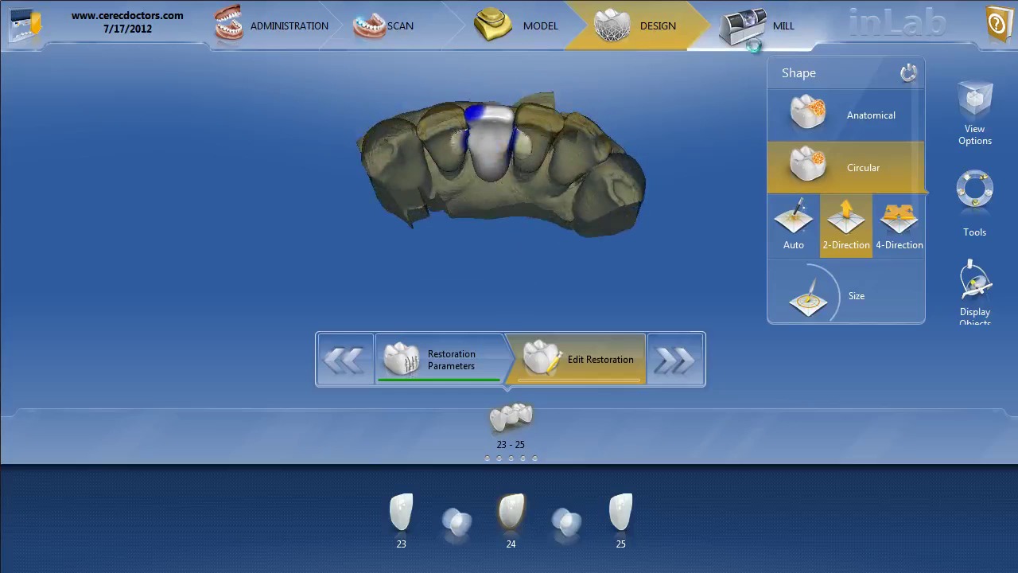
- Switch to the MILL stage and check the 23–25 bridge's placement and sprue in the block
{"action": "left_click", "coordinate": [754, 44]}
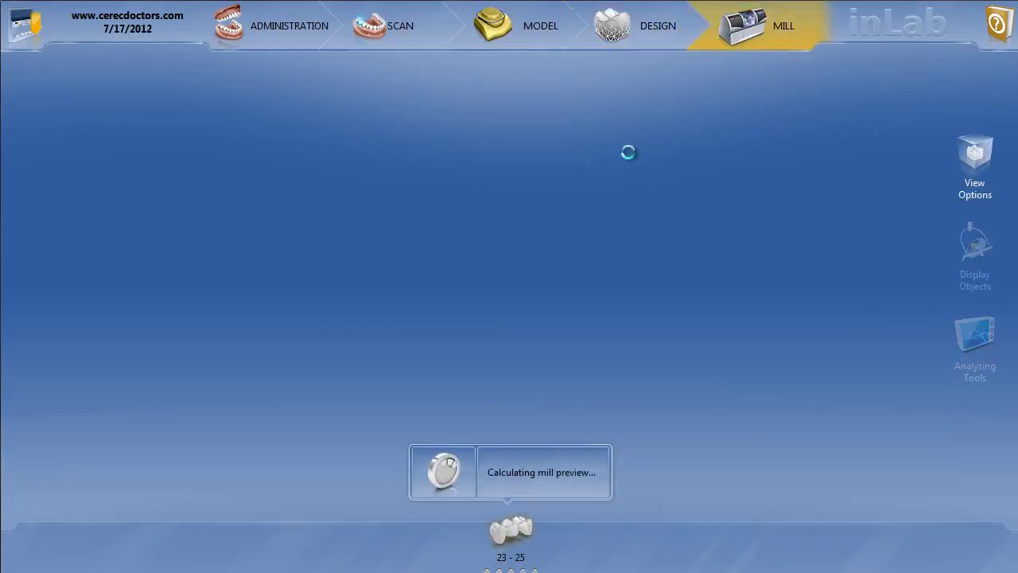
{"action": "middle_click_drag", "start_coordinate": [491, 279], "coordinate": [394, 335]}
{"action": "scroll", "coordinate": [474, 297], "scroll_direction": "up", "scroll_amount": 3}
{"action": "middle_click_drag", "start_coordinate": [421, 381], "coordinate": [450, 342]}
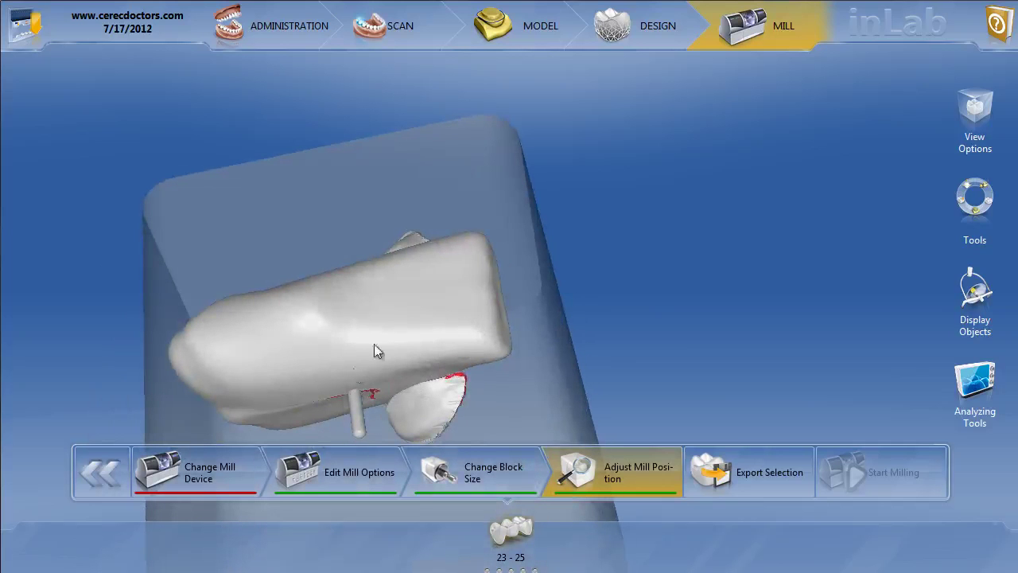
{"action": "middle_click_drag", "start_coordinate": [448, 292], "coordinate": [470, 294]}
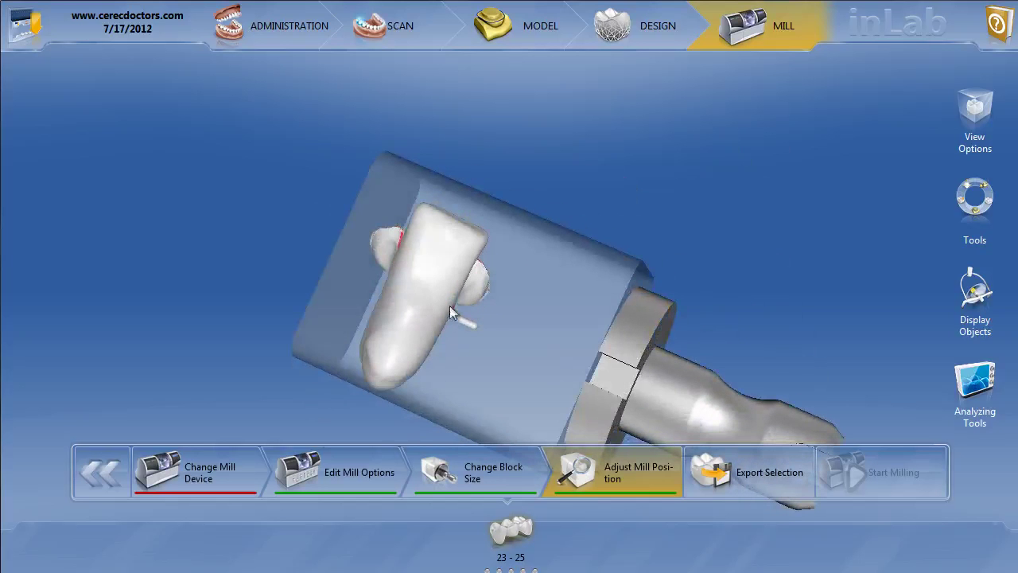
{"action": "mouse_move", "coordinate": [506, 257]}
{"action": "middle_mouse_down"}
{"action": "mouse_move", "coordinate": [450, 367]}
{"action": "mouse_move", "coordinate": [499, 291]}
{"action": "mouse_move", "coordinate": [475, 335]}
{"action": "mouse_move", "coordinate": [497, 262]}
{"action": "middle_mouse_up"}
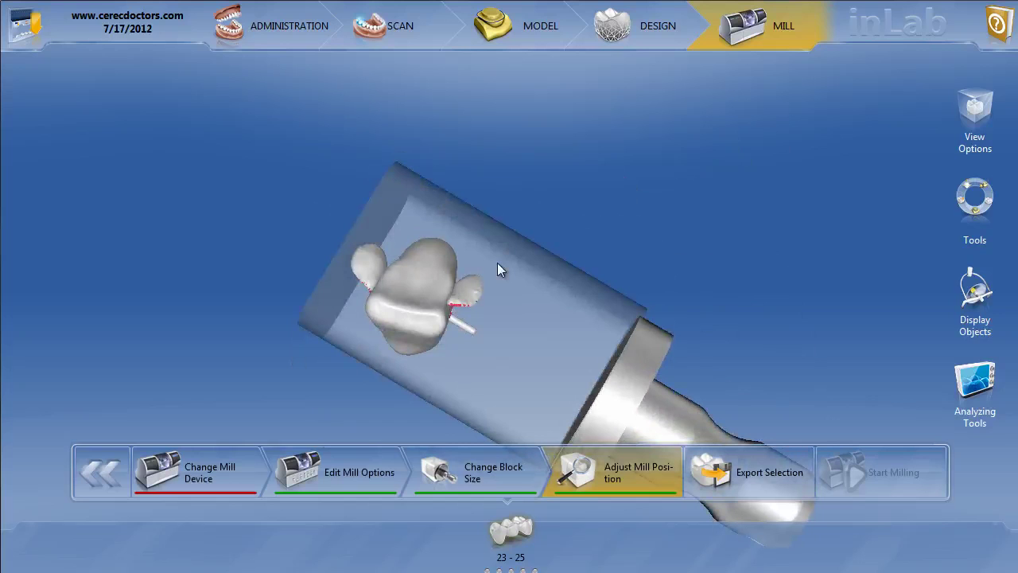